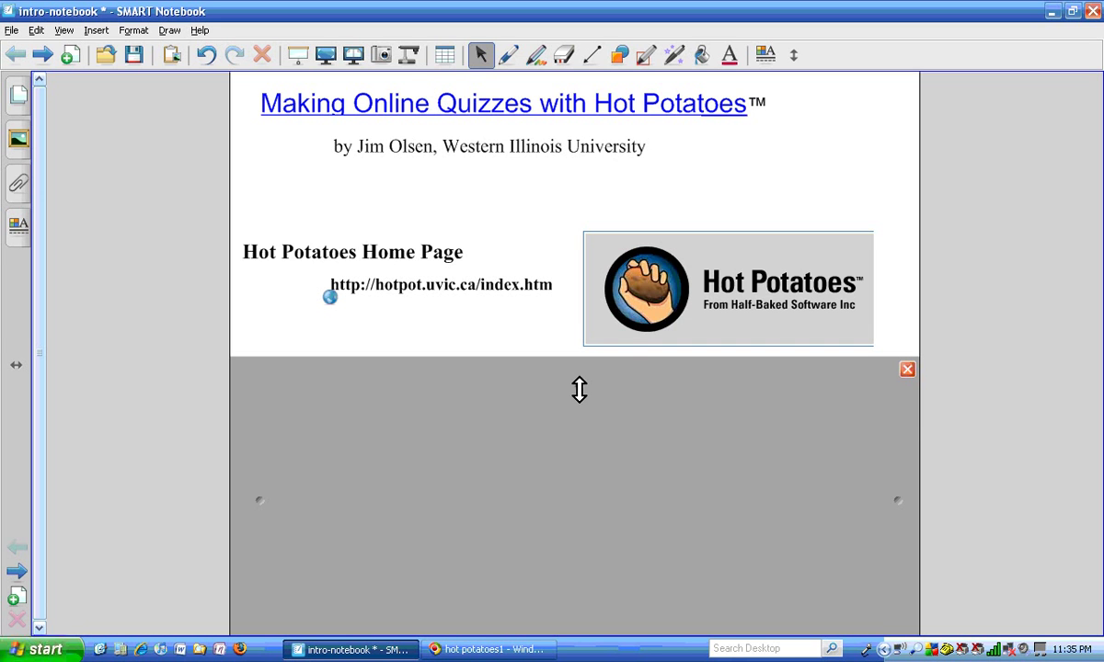
- Reveal the covered text in stages on the title page and on the "What I like about Hot Potatoes" page
drag(579, 389, 579, 510)
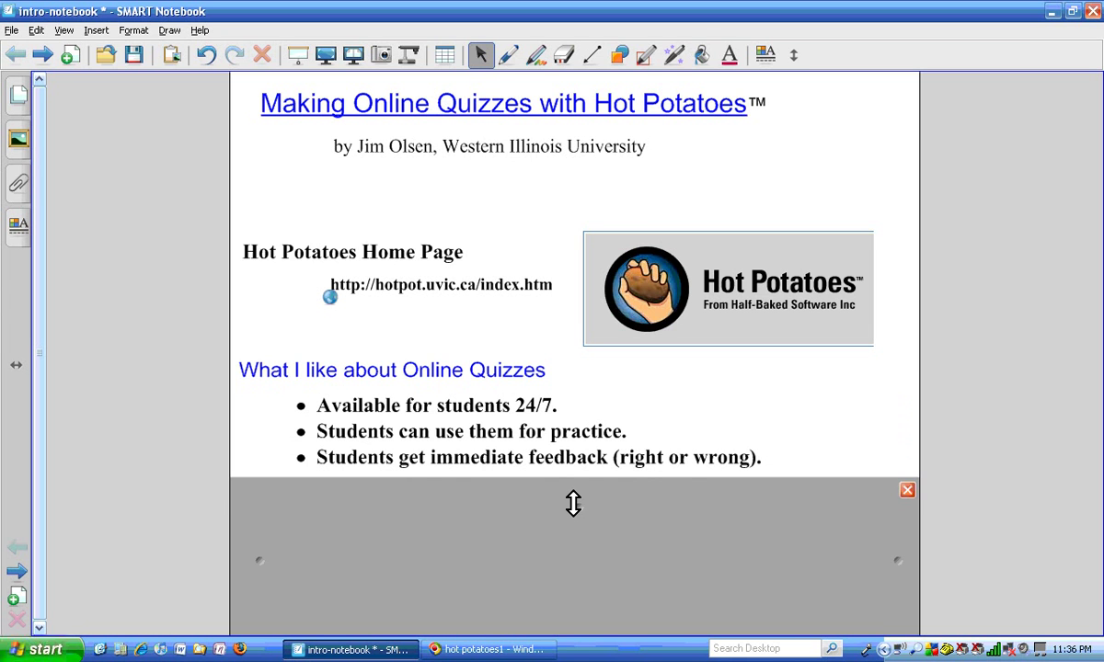
drag(574, 503, 573, 635)
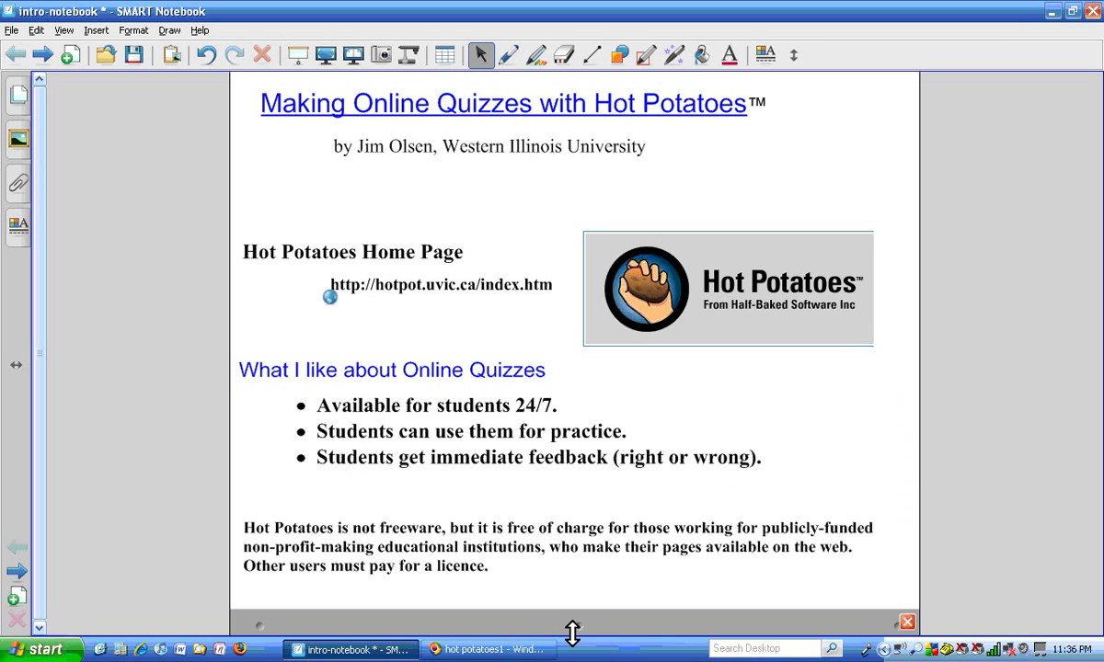
click(66, 60)
drag(556, 124, 582, 370)
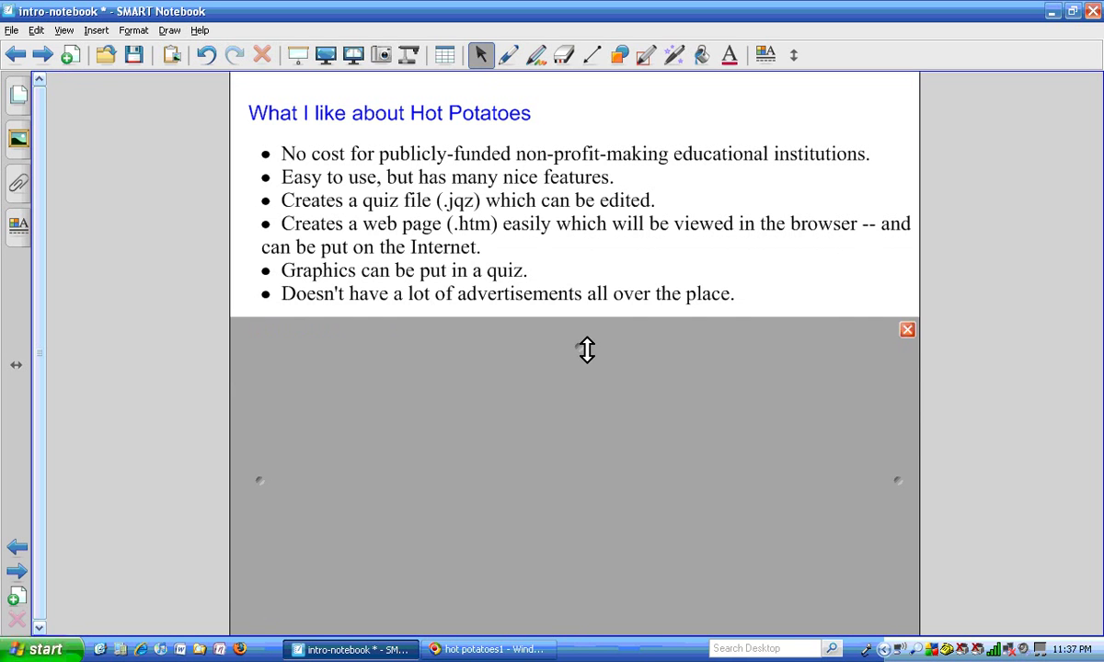
drag(586, 350, 606, 515)
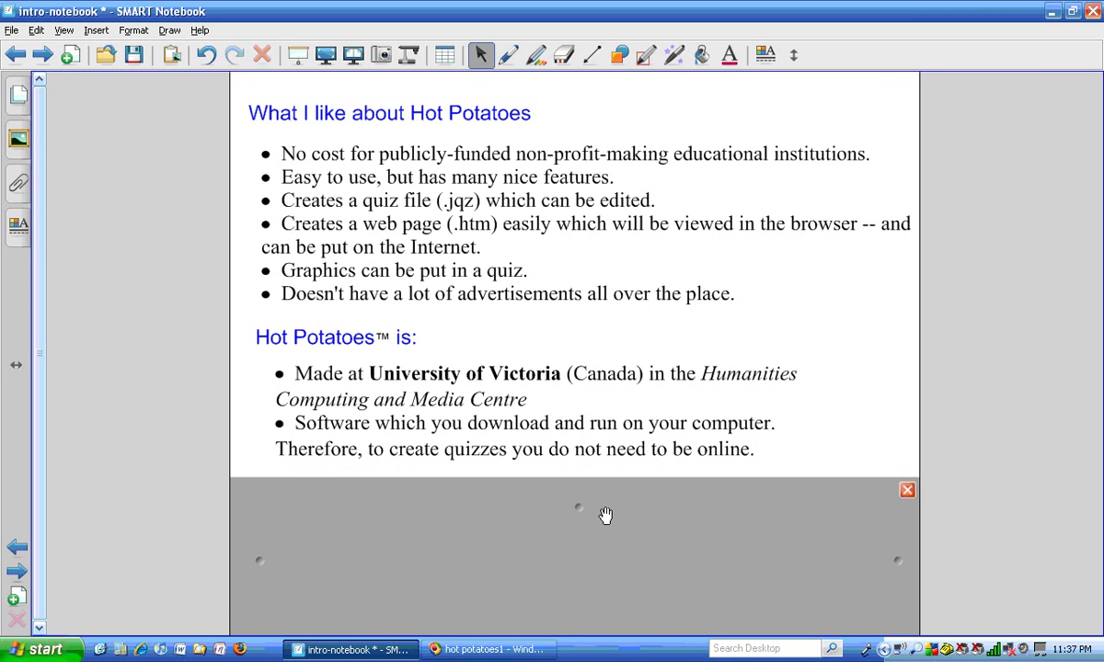
drag(605, 516, 621, 640)
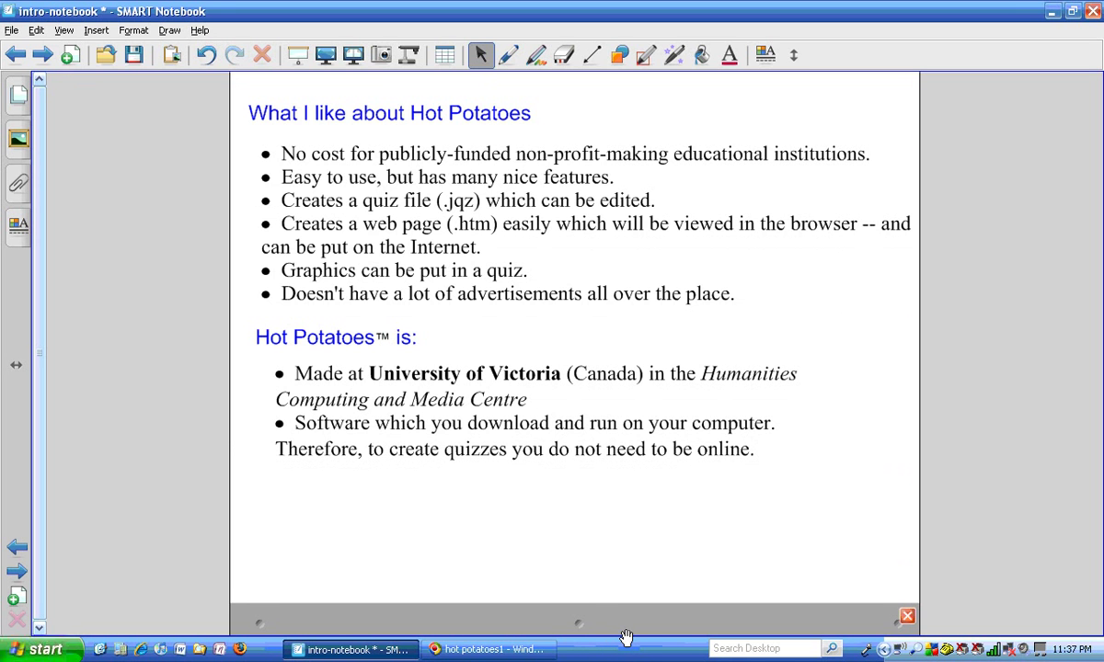
- Advance past the quiz types page to the "What You Need to Know/Do" page
click(43, 56)
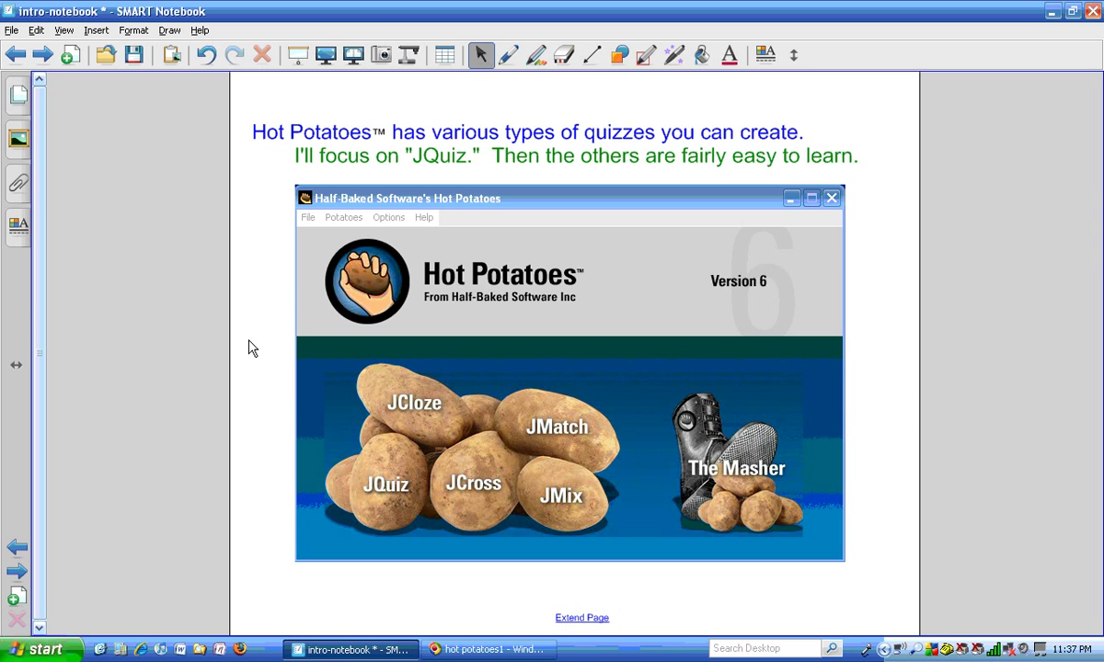
click(43, 56)
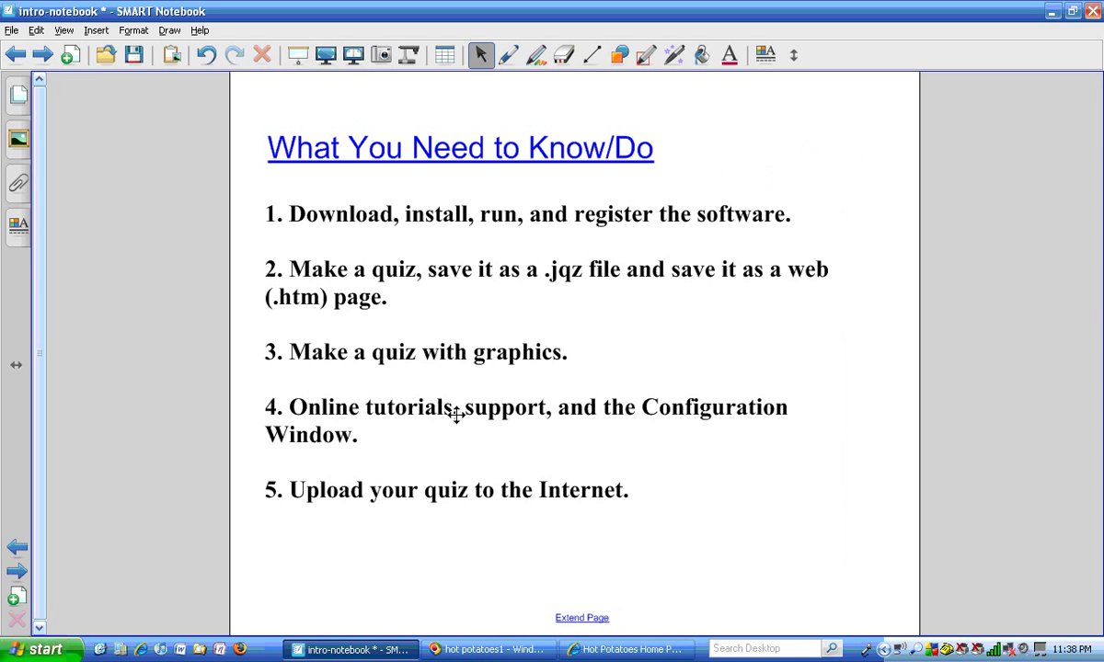
- Switch to Internet Explorer and try to save the Hot Potatoes 6.2 installer from the home page's Downloads section
click(628, 651)
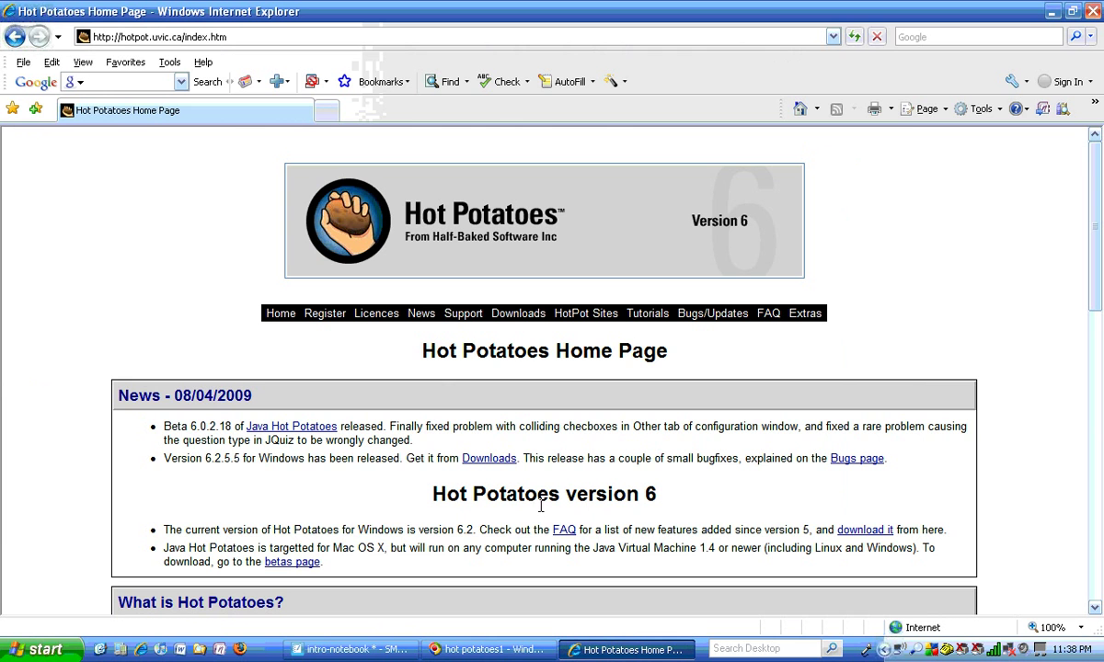
click(518, 315)
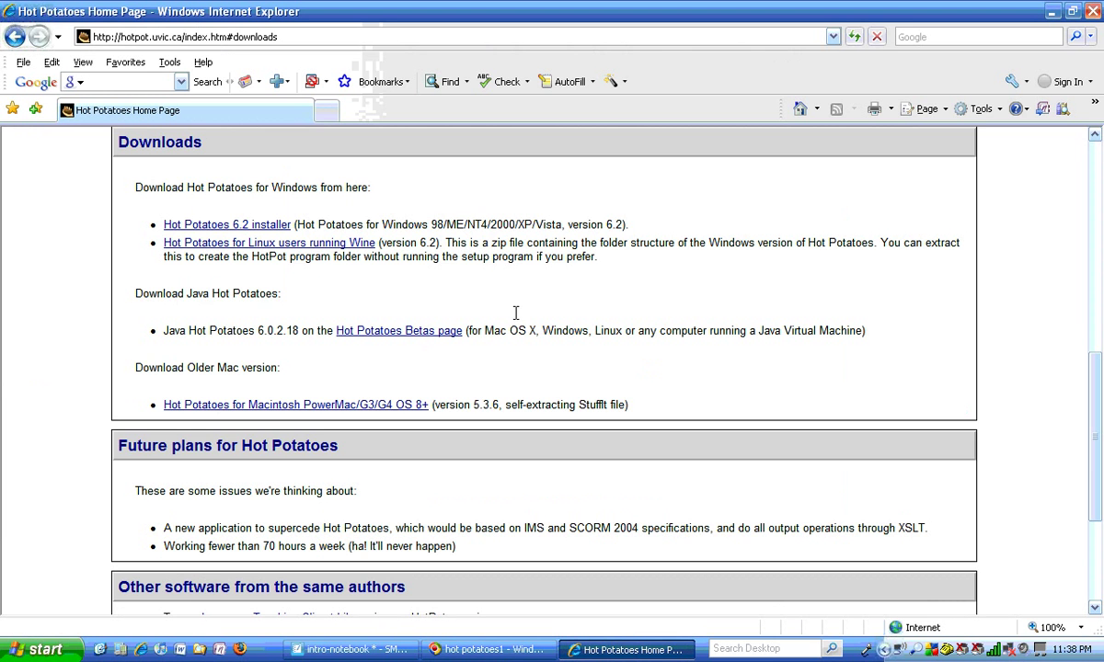
click(213, 225)
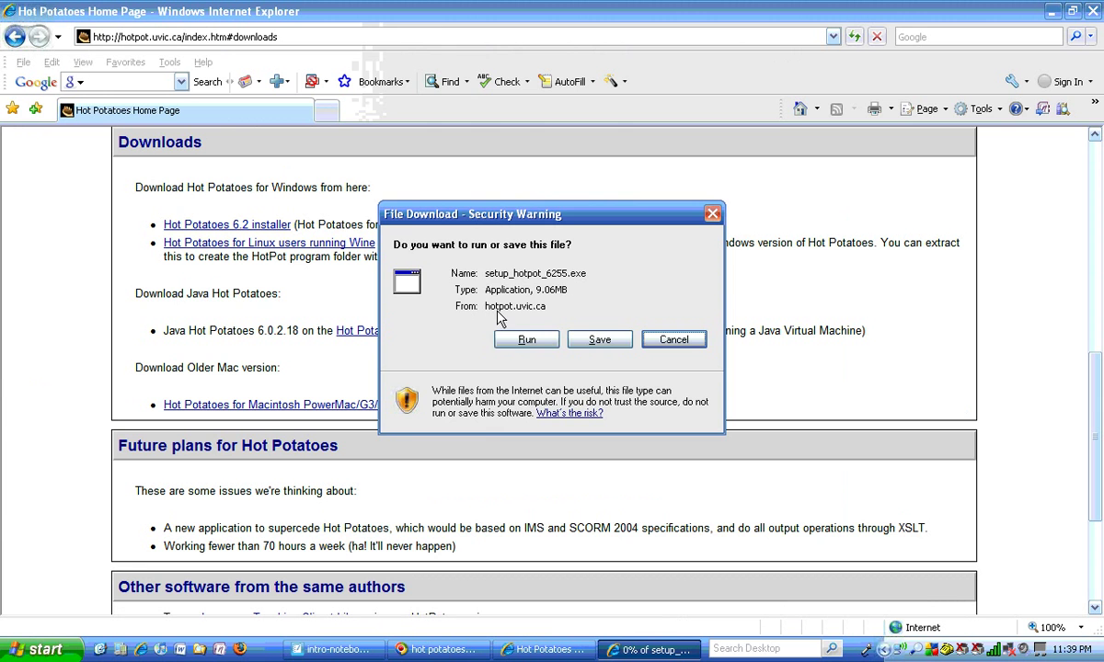
click(600, 340)
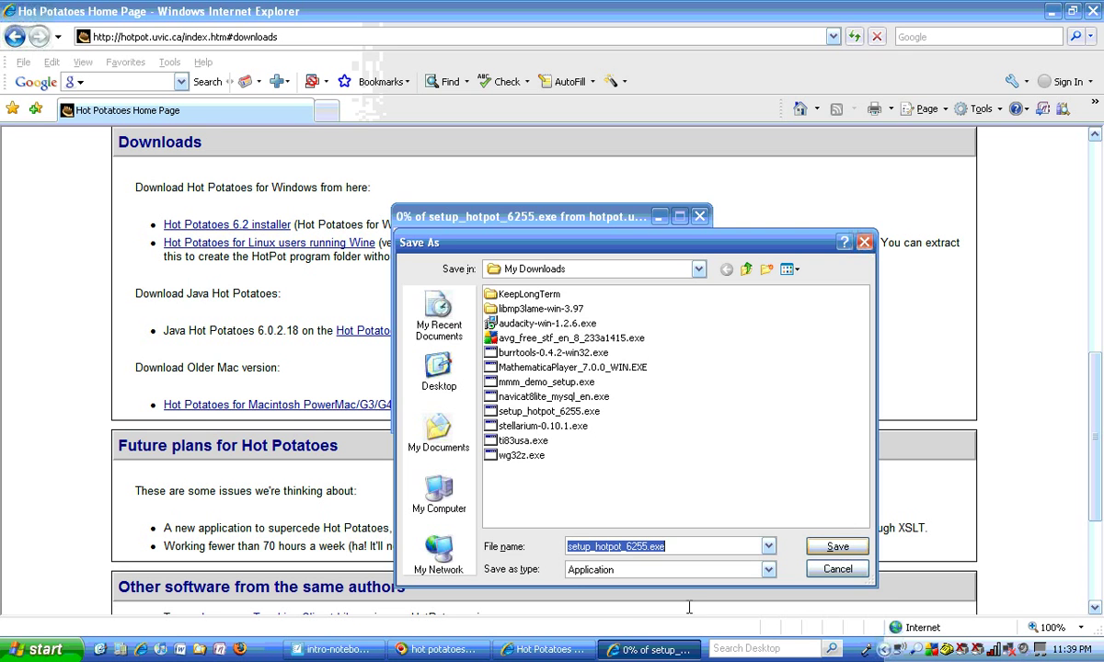
click(451, 651)
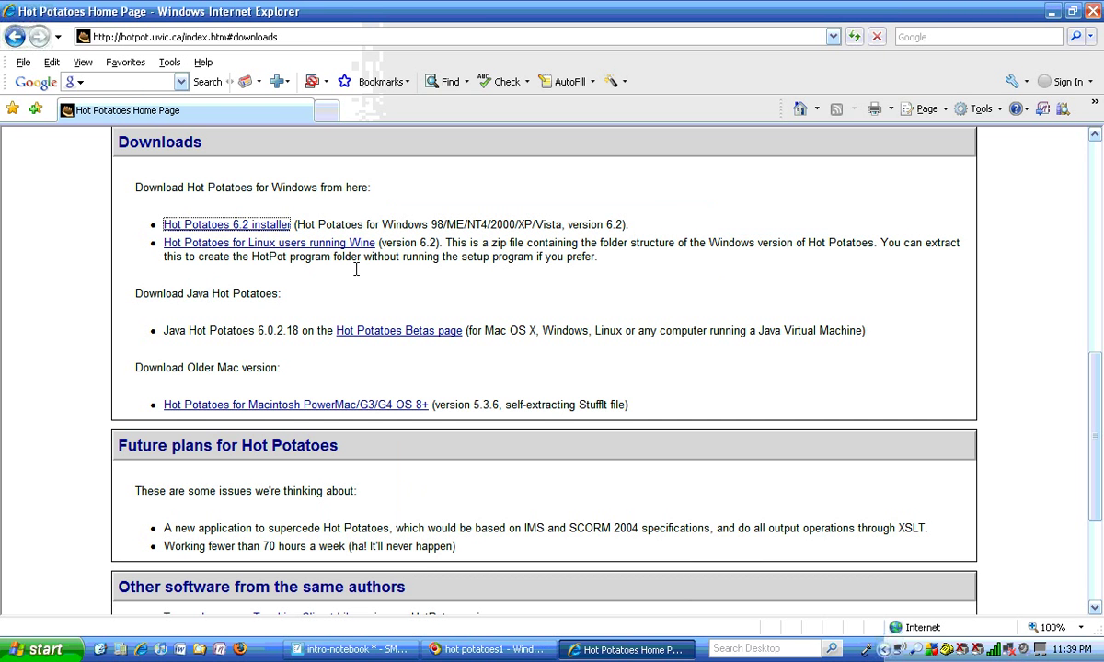
- Open the My Downloads folder in Windows Explorer and run setup_hotpot_6255.exe
click(199, 651)
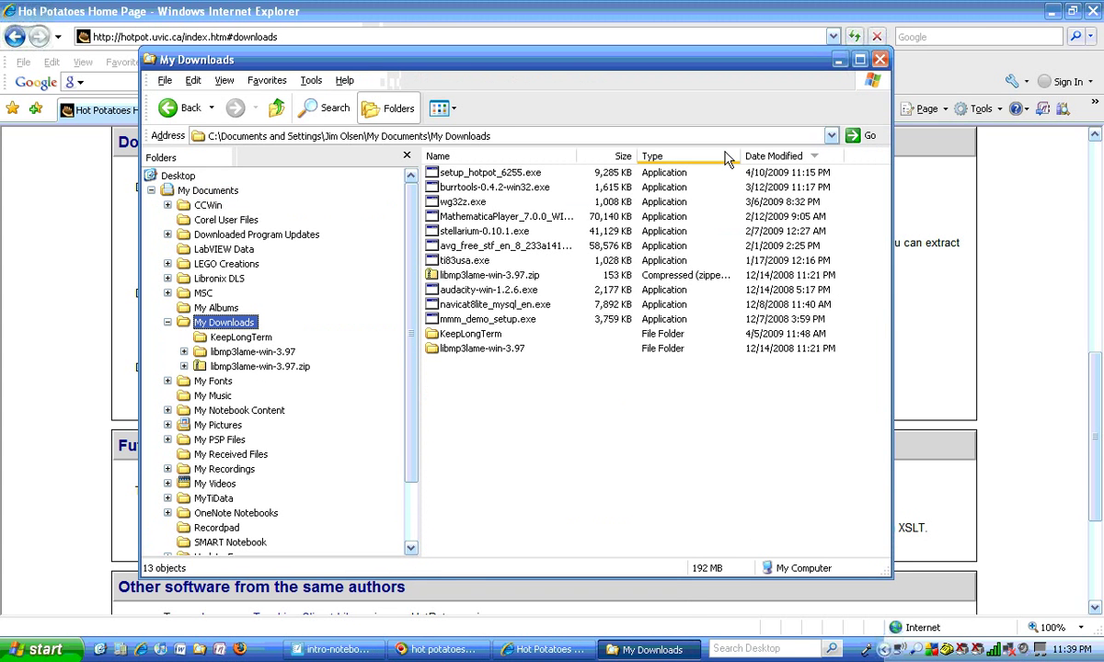
click(490, 179)
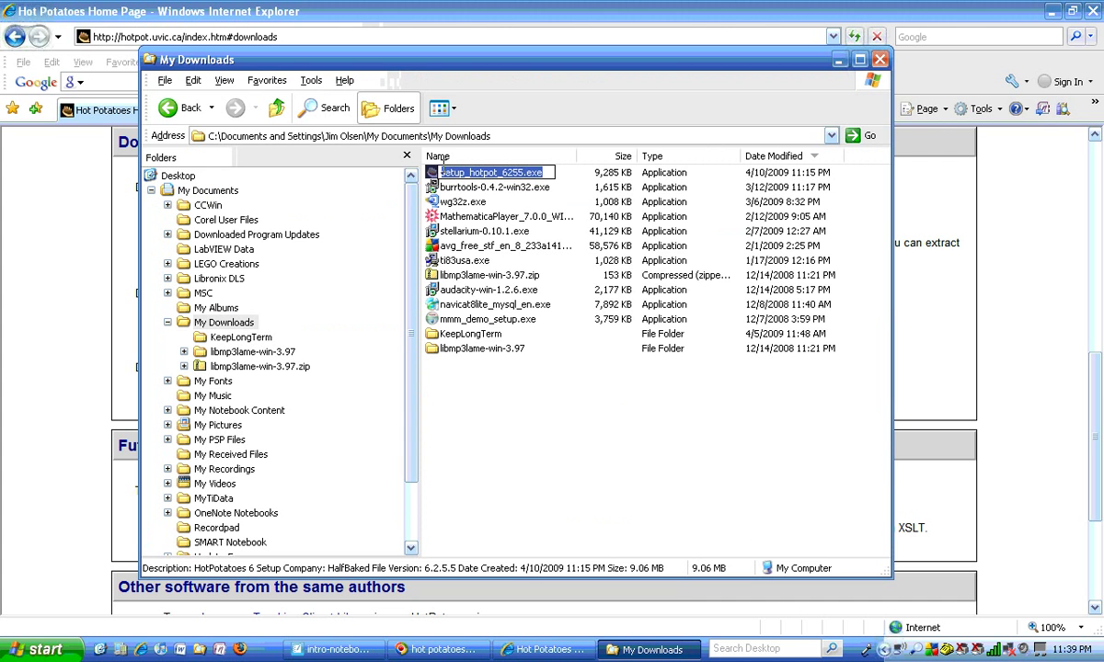
key(Escape)
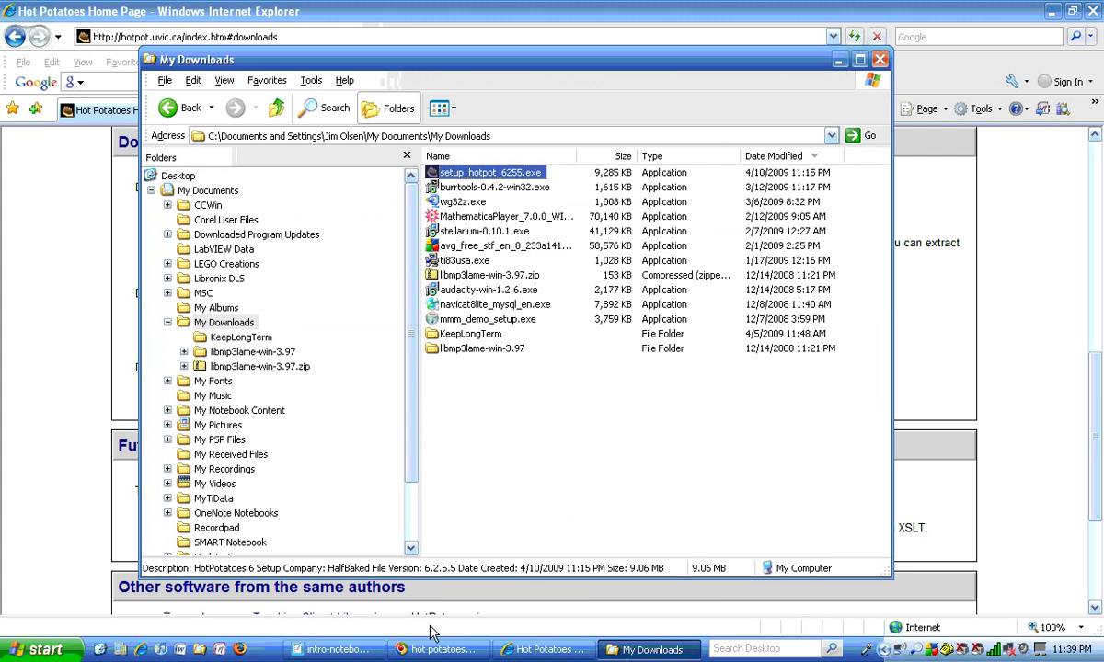
key(Return)
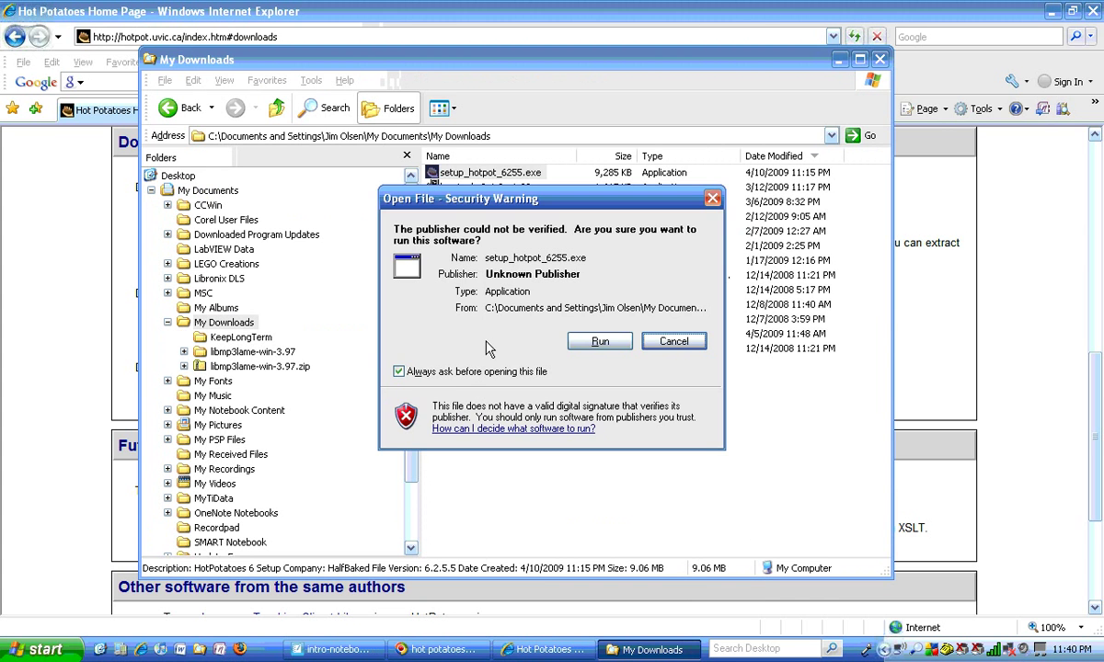
click(600, 343)
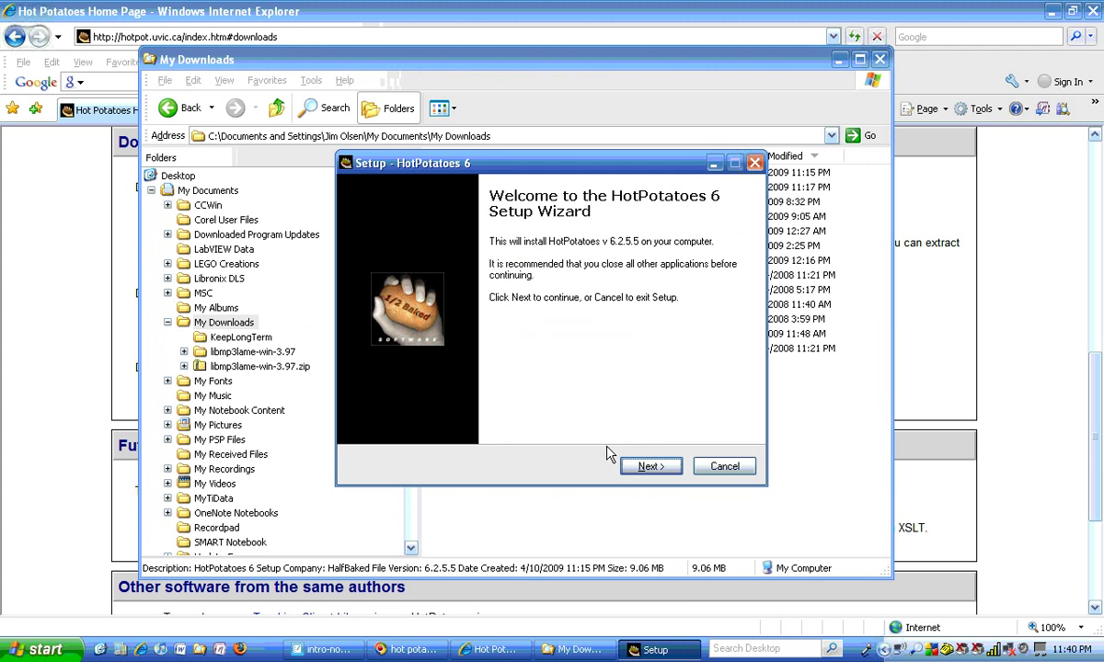
- Go through the HotPotatoes 6 setup wizard, accepting the license agreement, up to the destination location, and leave the setup
click(668, 470)
click(433, 413)
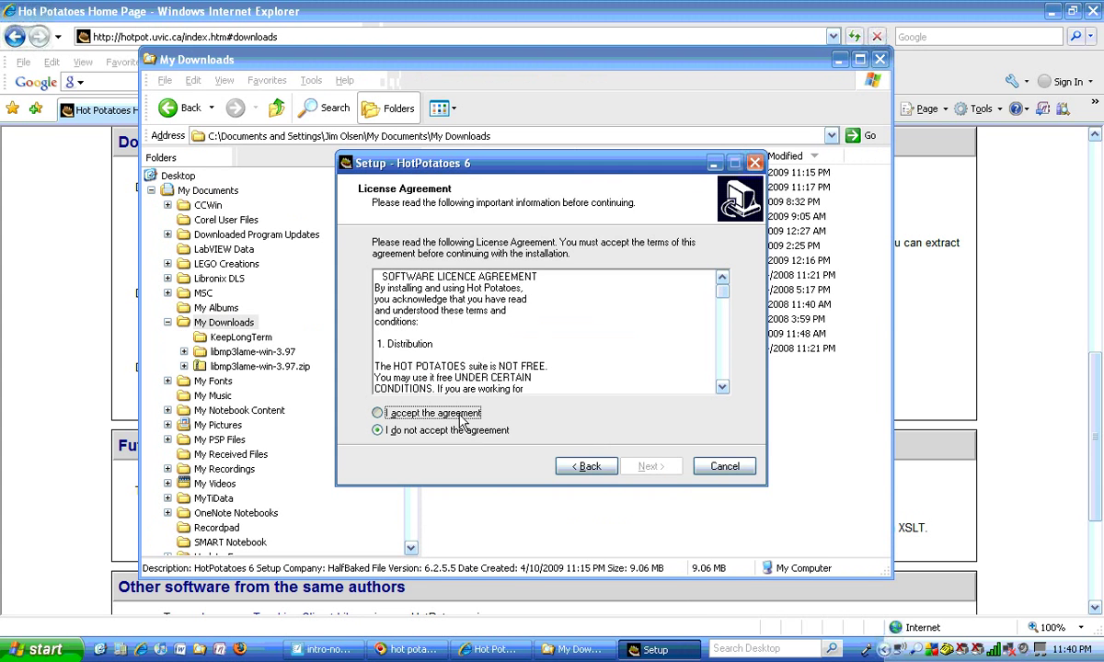
click(661, 469)
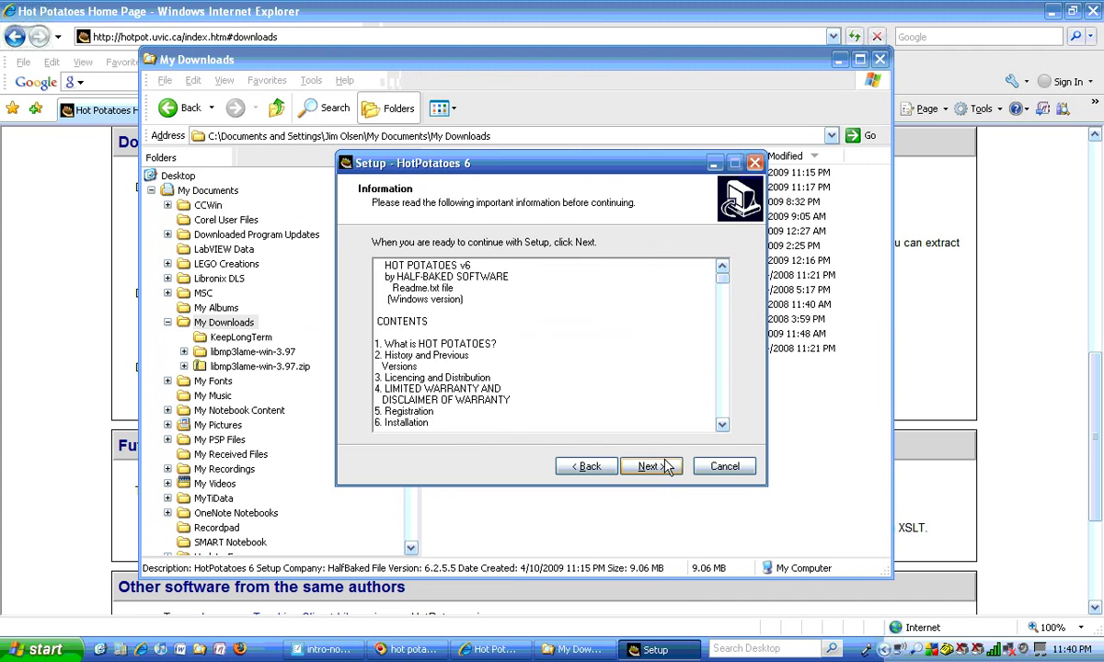
click(664, 469)
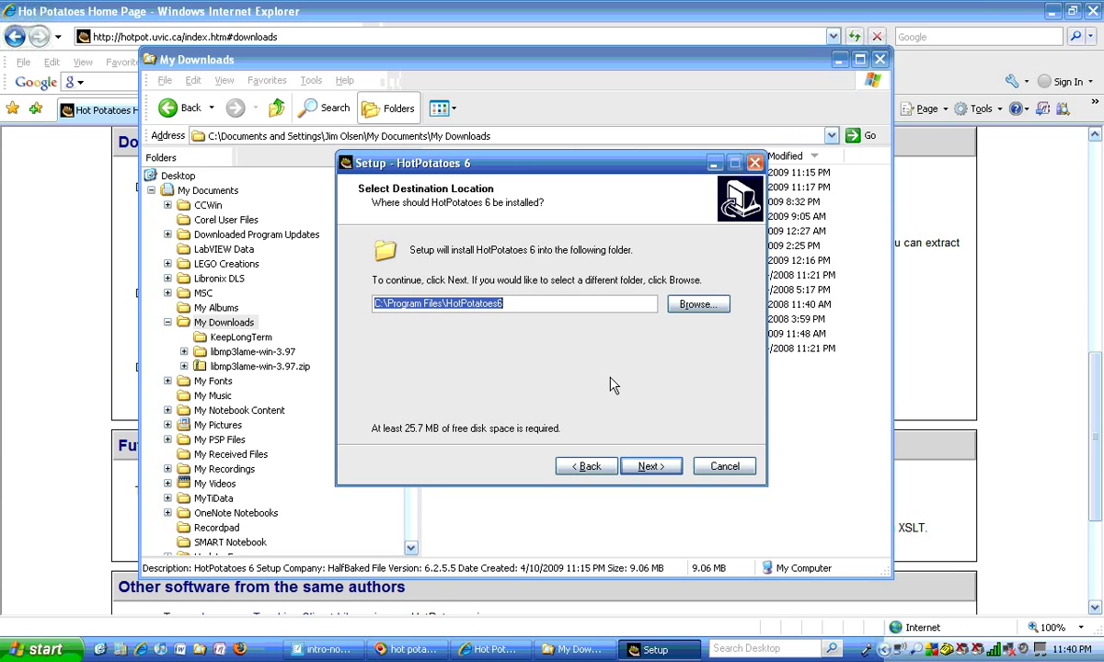
click(385, 612)
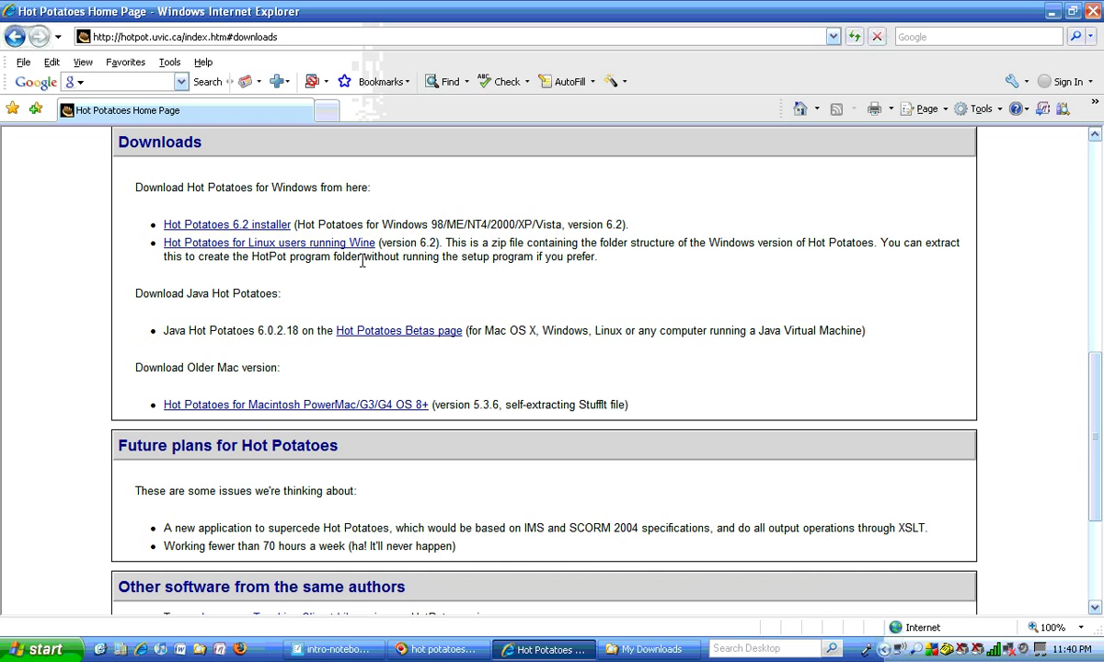
click(44, 653)
click(108, 589)
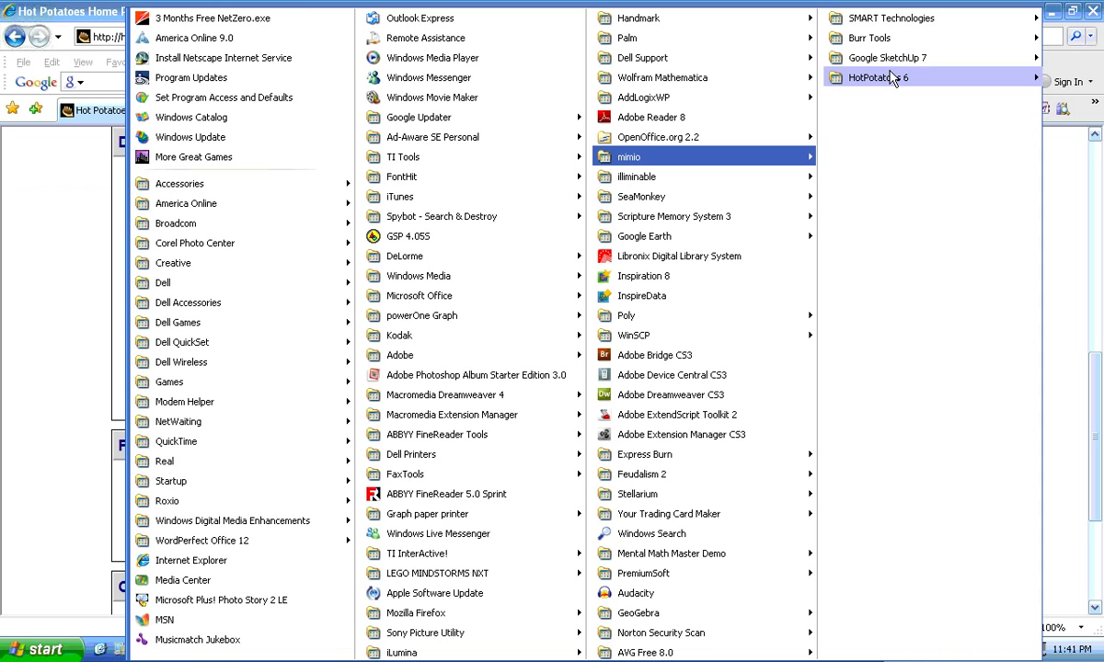
key(alt+Tab)
key(alt+Tab)
key(alt+Tab)
key(alt+Tab)
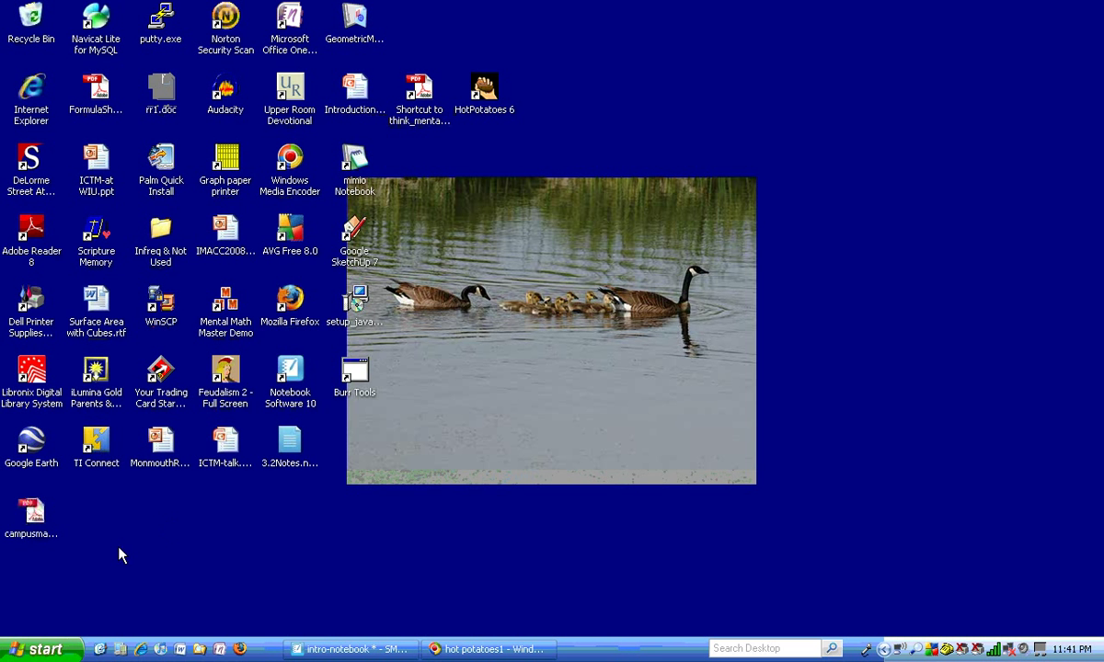
- Launch HotPotatoes 6 from the installed programs, move its window toward the middle of the desktop, and open JQuiz
click(42, 650)
click(118, 592)
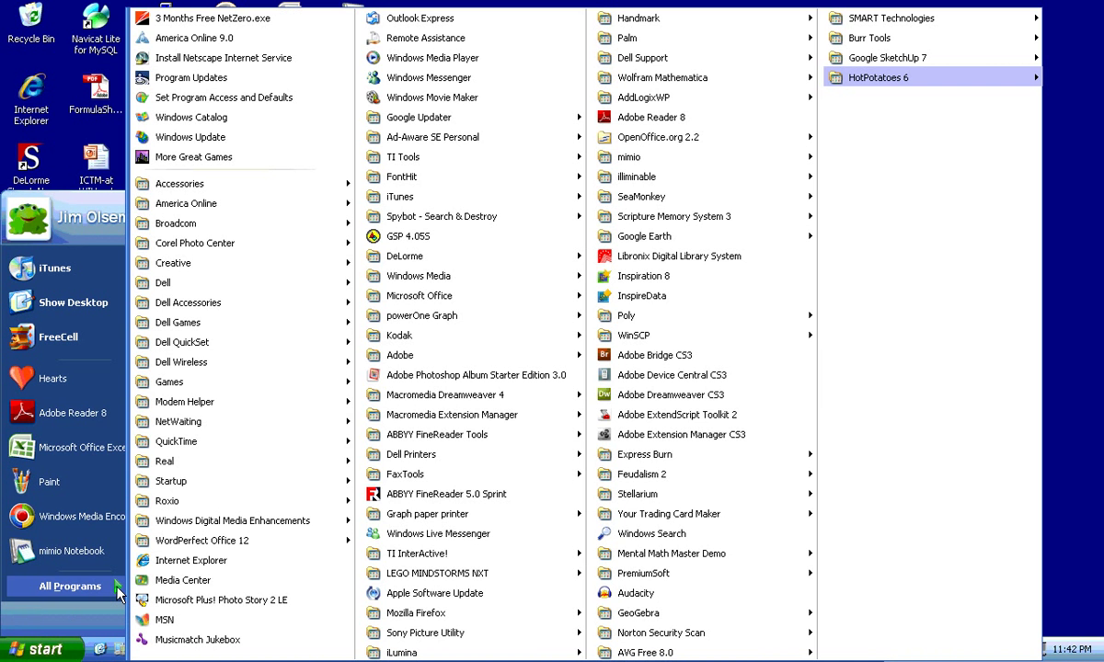
mouse_move(940, 81)
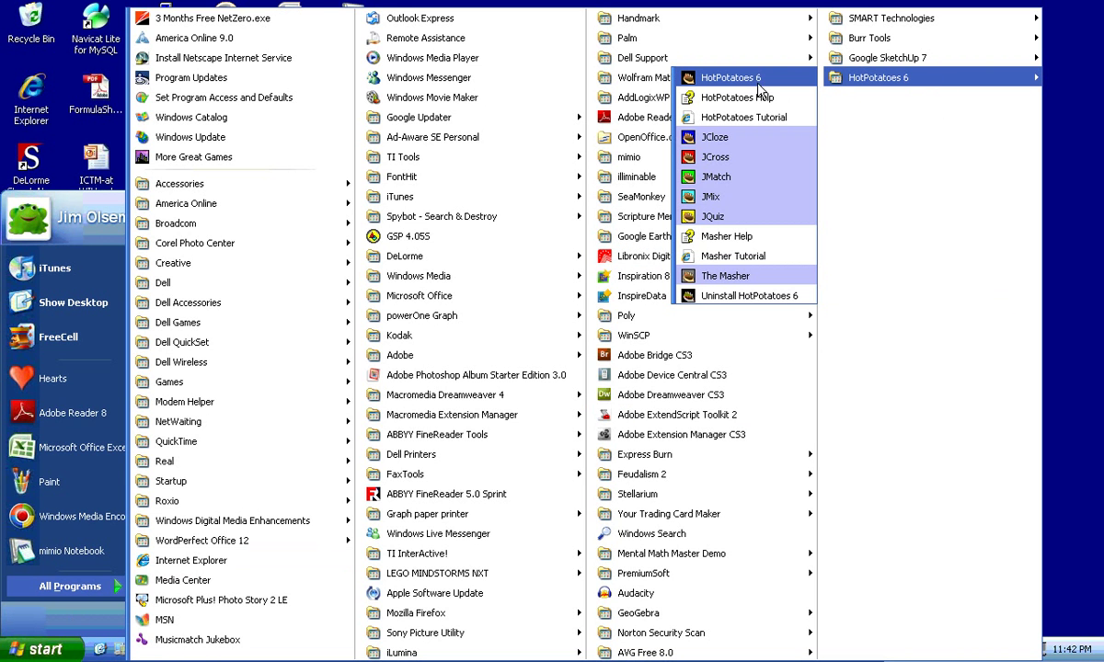
click(734, 81)
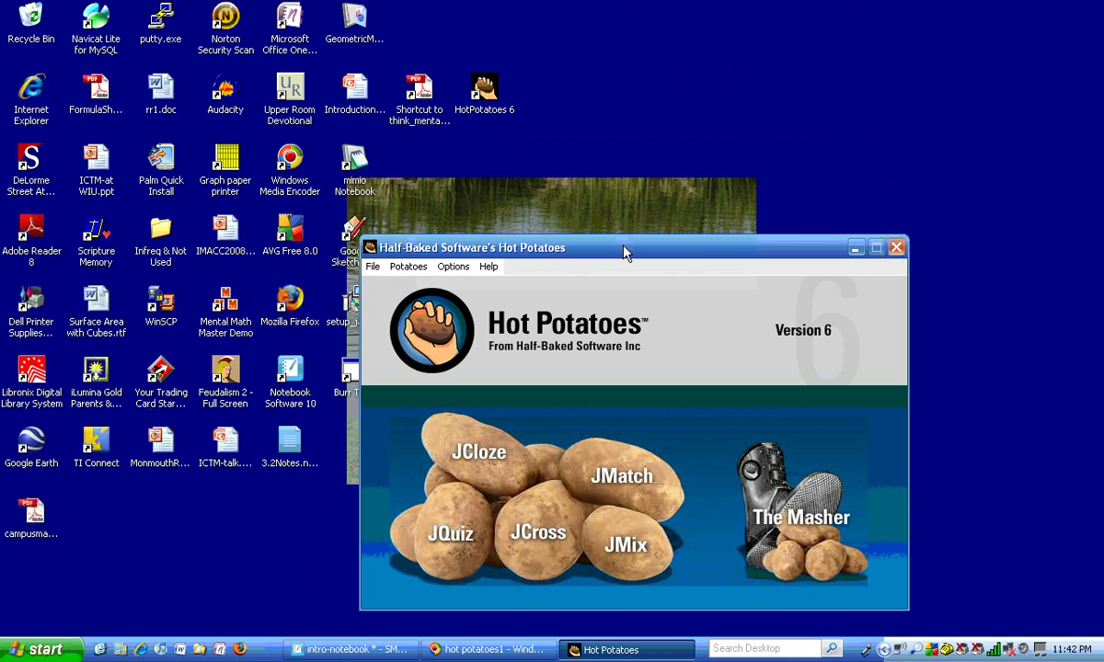
drag(626, 253, 483, 124)
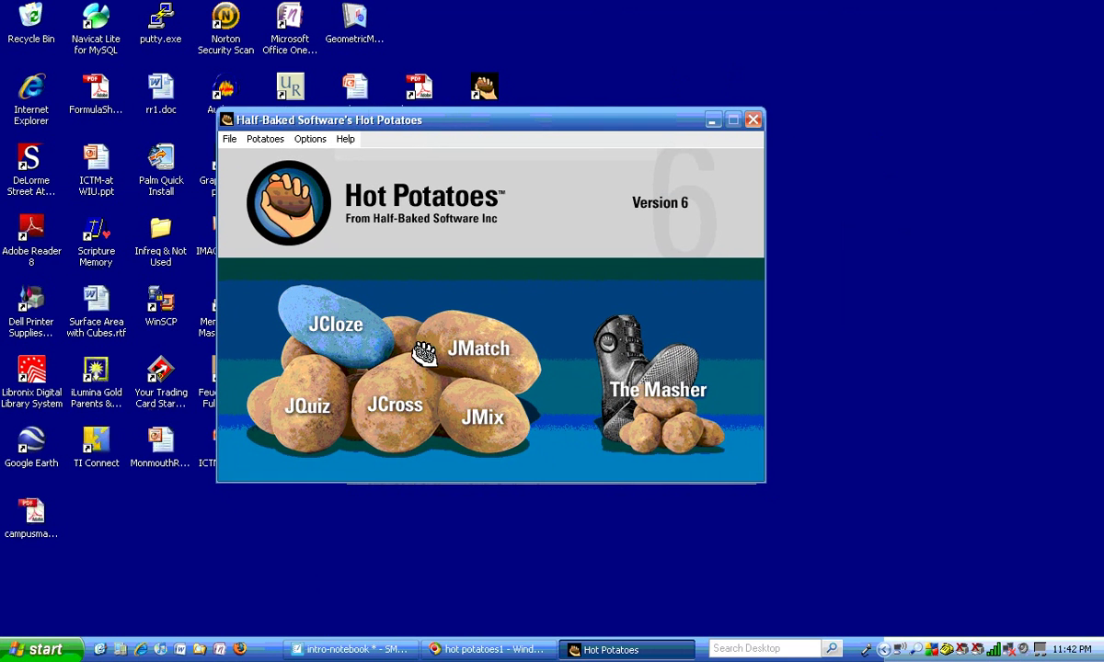
click(304, 421)
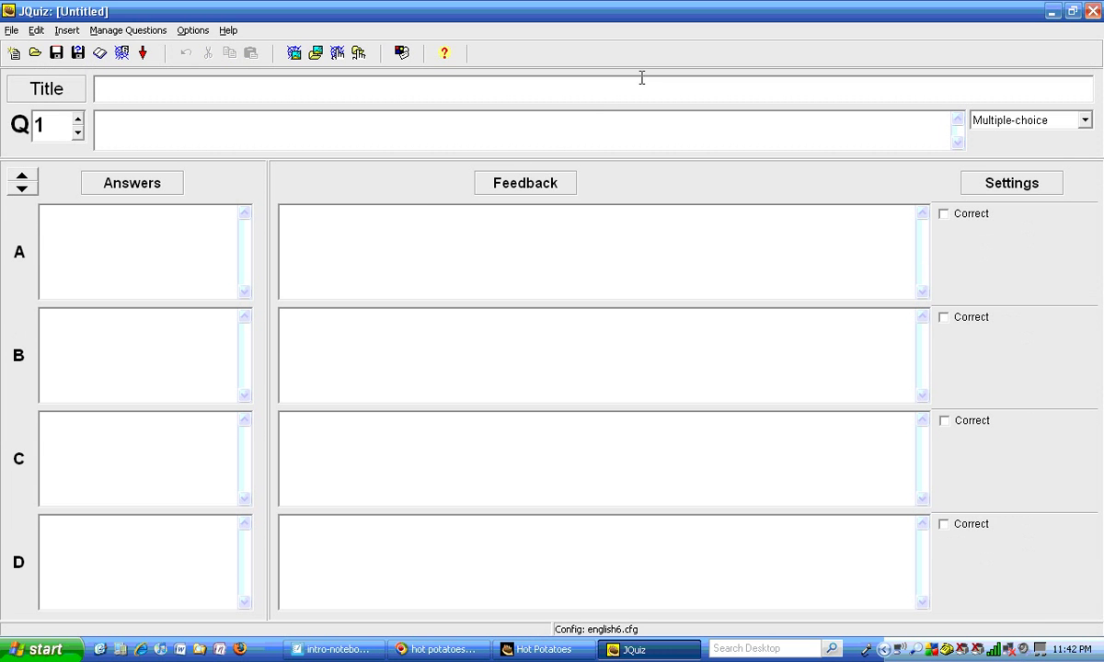
- Title the quiz "Mental Math #1" and enter "600 x 50 = ___" as question 1
click(219, 87)
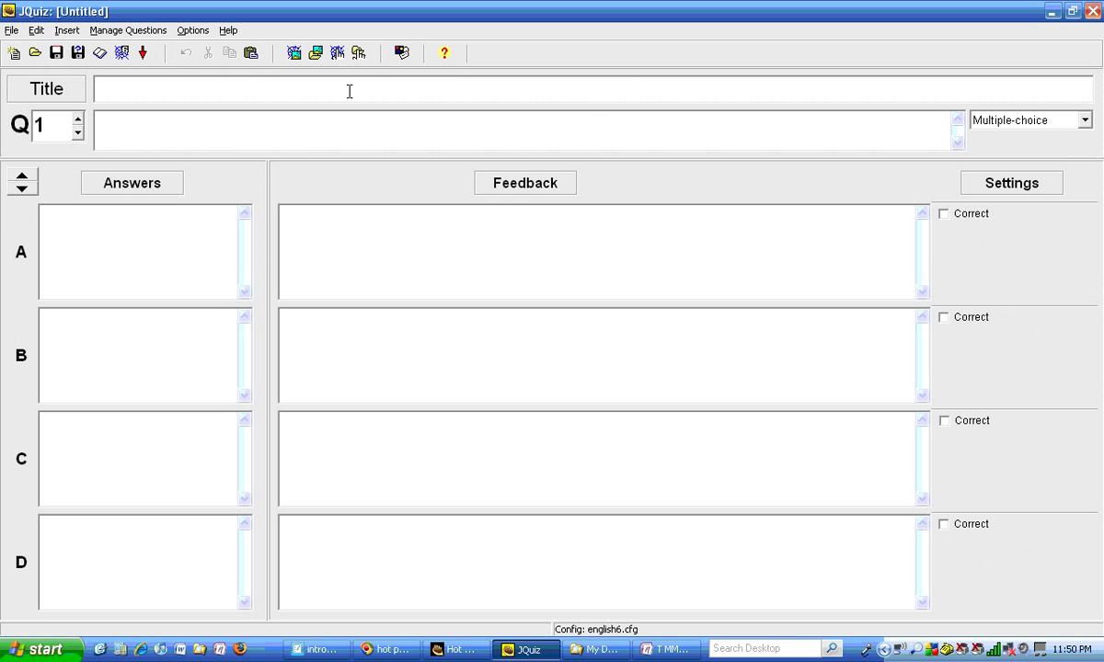
text(Mental Math )
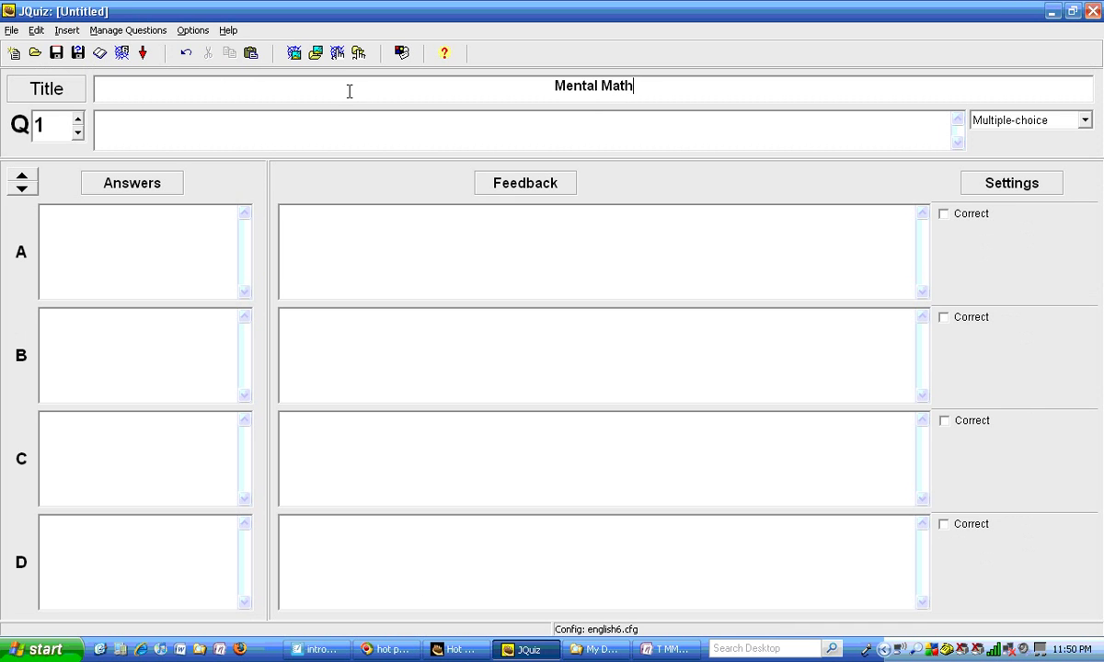
text(#1)
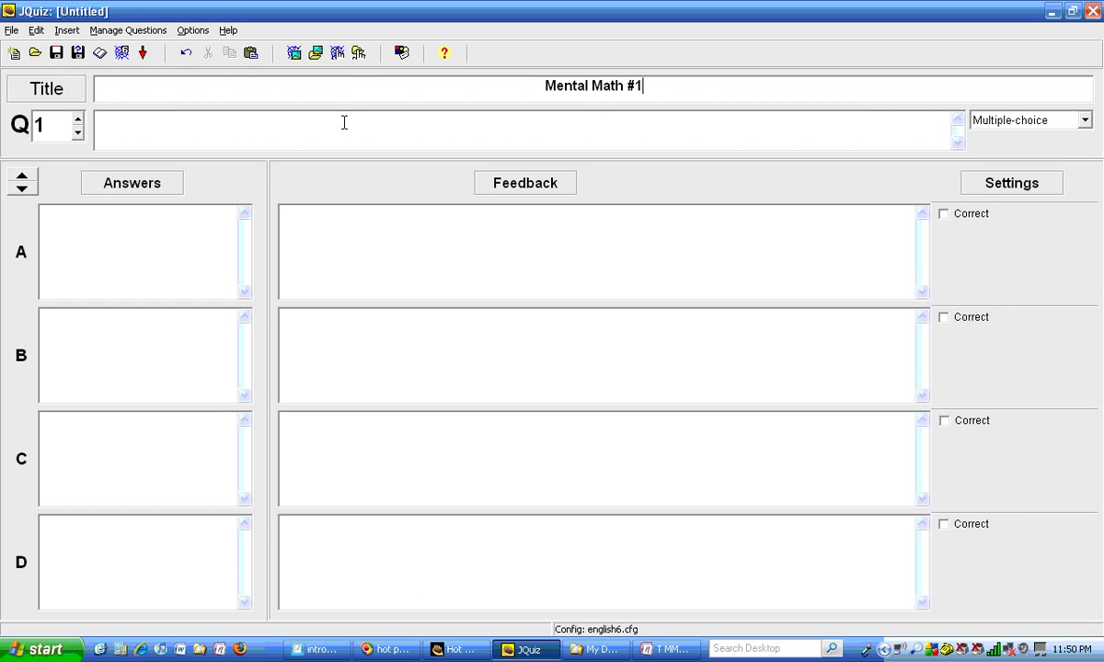
click(344, 123)
text(600 x 50 = ___)
- Enter 650 as answer A of question 1 with the feedback "This is multiplication"
click(172, 228)
text(650)
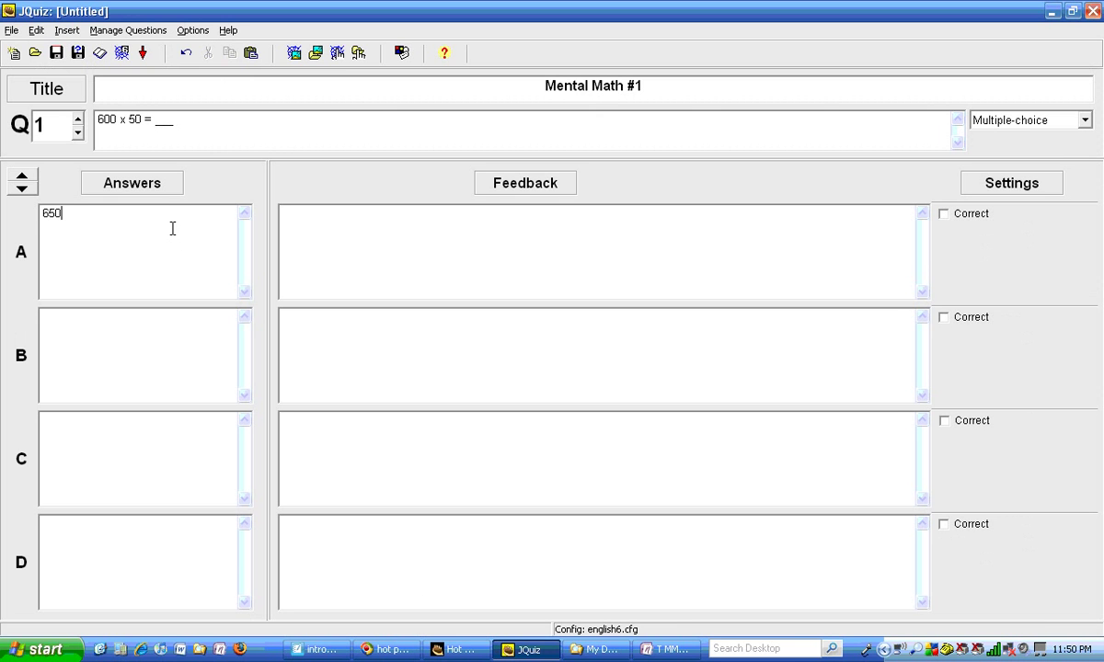
click(315, 218)
text(This is multiplication)
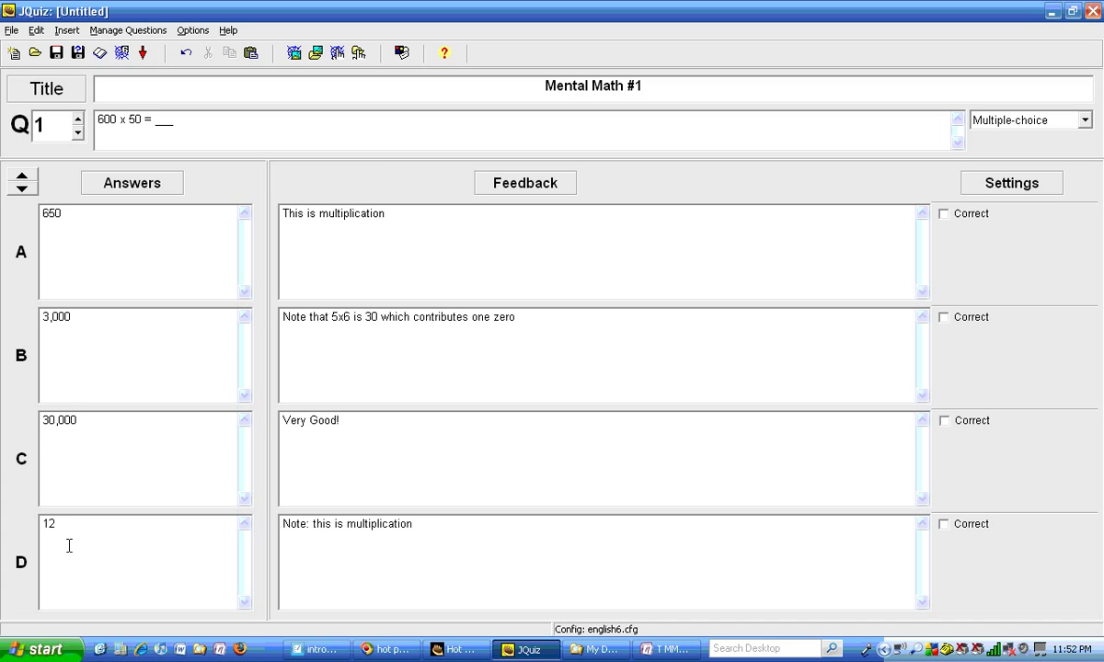
- Bring the empty answer E of question 1 into view and place the text cursor in it
click(23, 176)
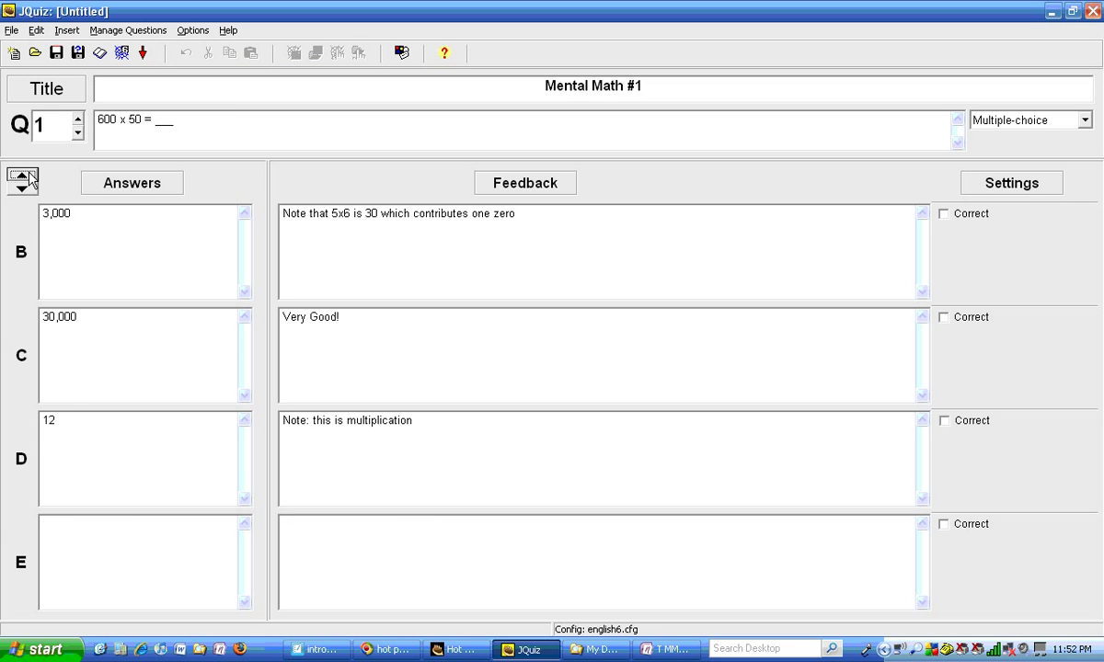
click(133, 536)
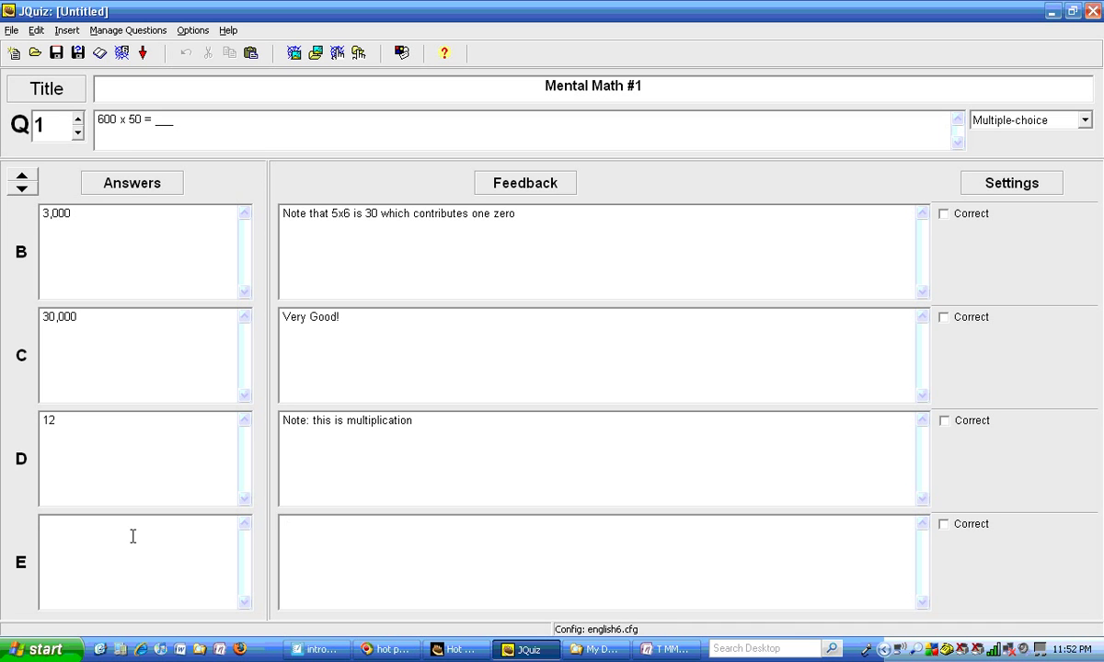
- Enter "None of the above" as answer E of question 1 with the feedback "Not this time."
text(None of the above)
click(324, 526)
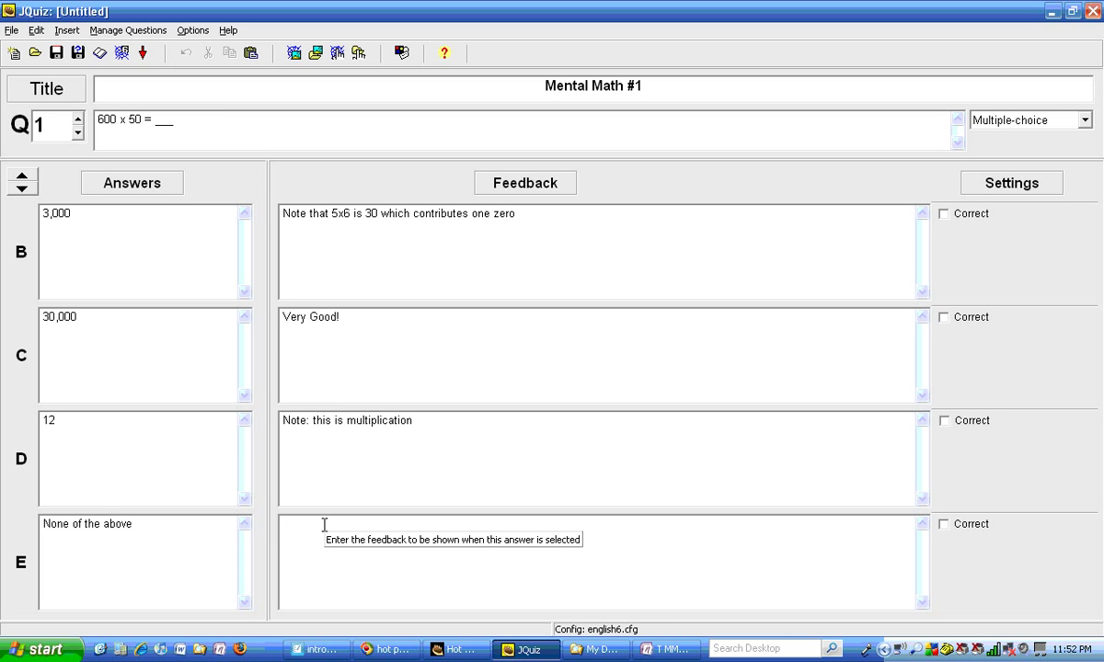
text(Not thi)
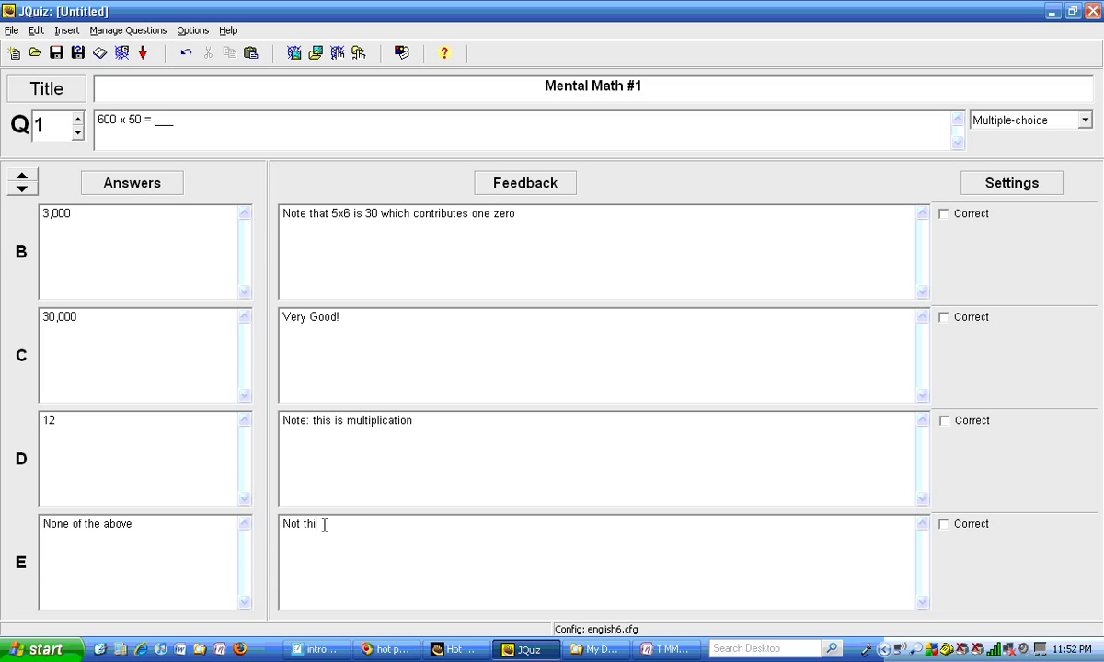
text(s time.)
- Mark answer C, 30,000, as the correct answer to question 1
click(22, 176)
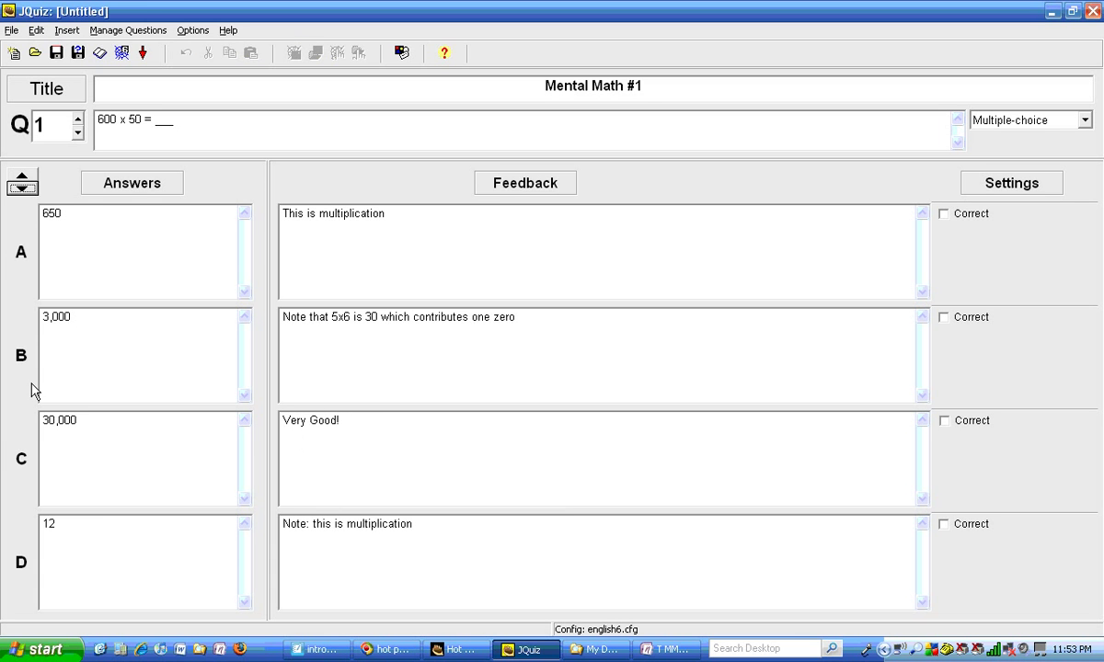
click(947, 425)
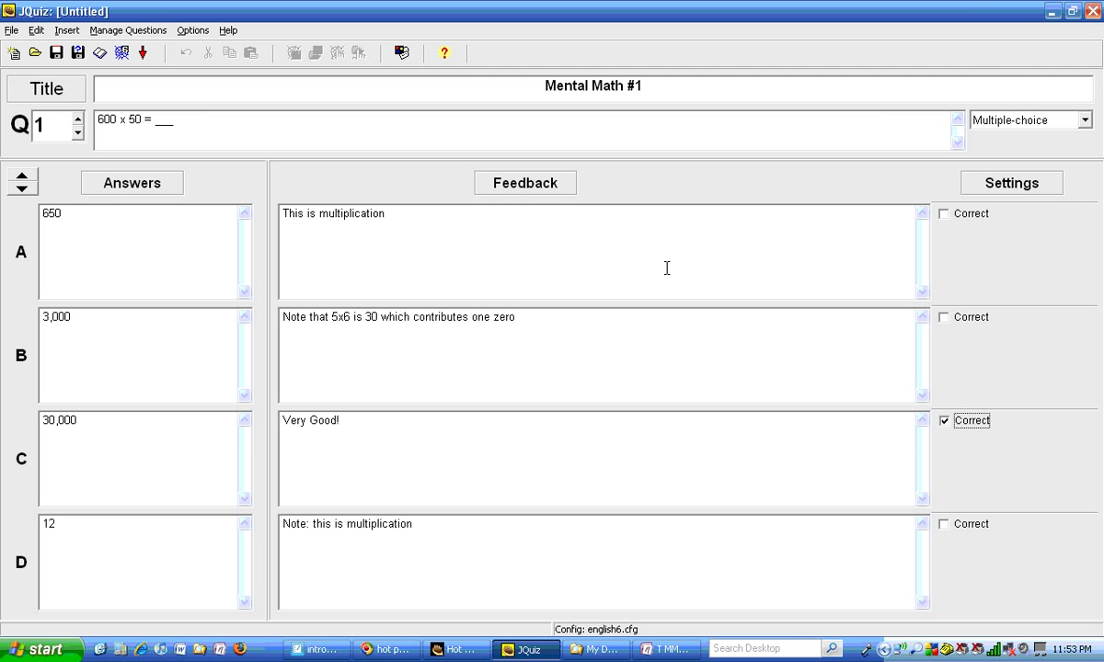
click(228, 32)
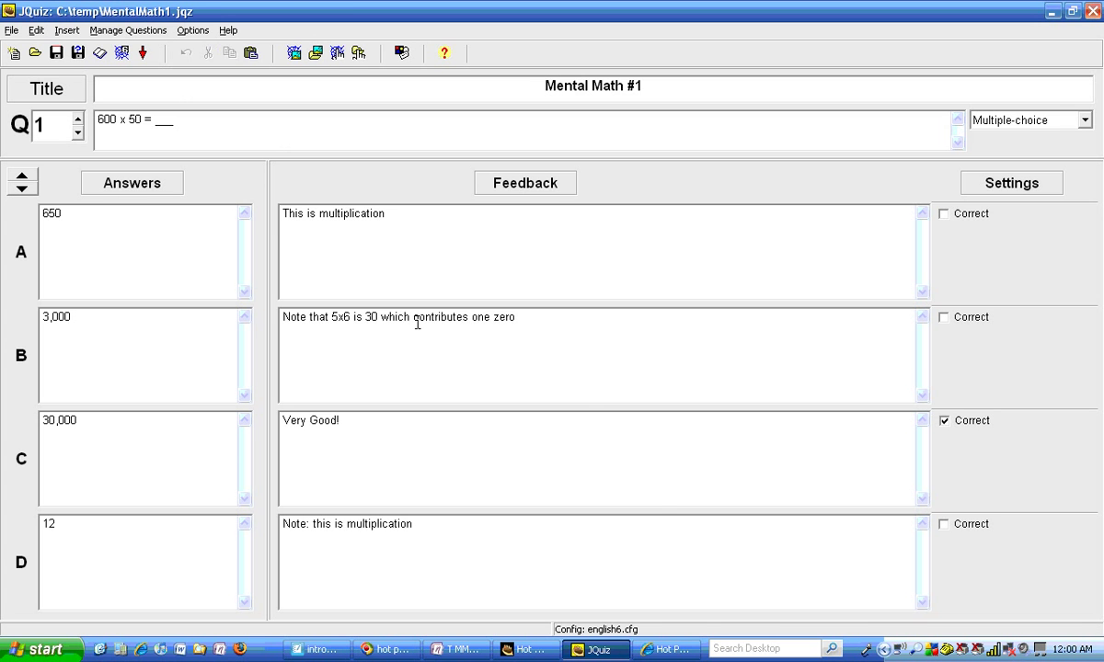
- Switch to the Hot Potatoes home page in Internet Explorer, open the registration key application and display the licence terms
click(669, 650)
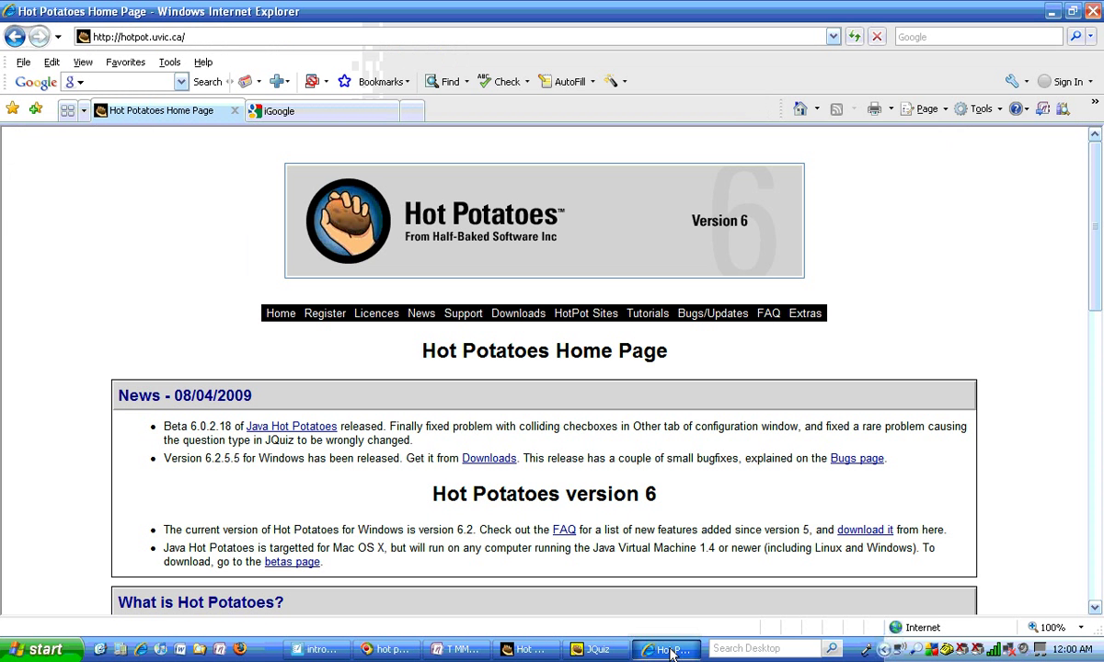
click(326, 315)
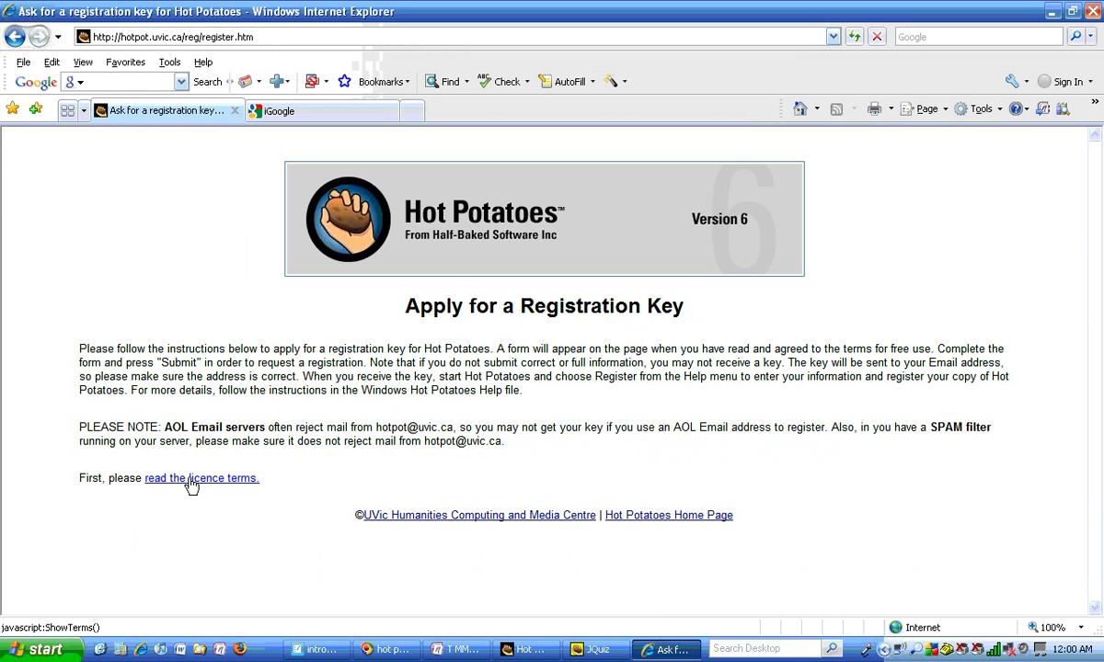
click(191, 480)
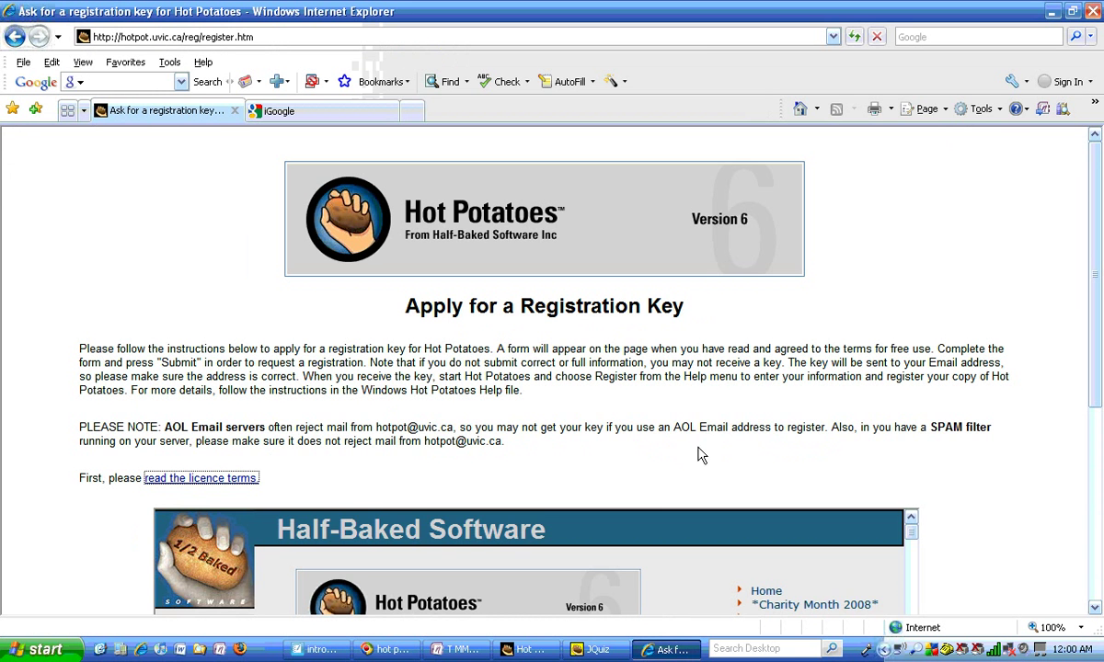
- Confirm having read the license agreement and agree to be bound by the Hot Potatoes licensing terms
drag(1099, 241, 1075, 448)
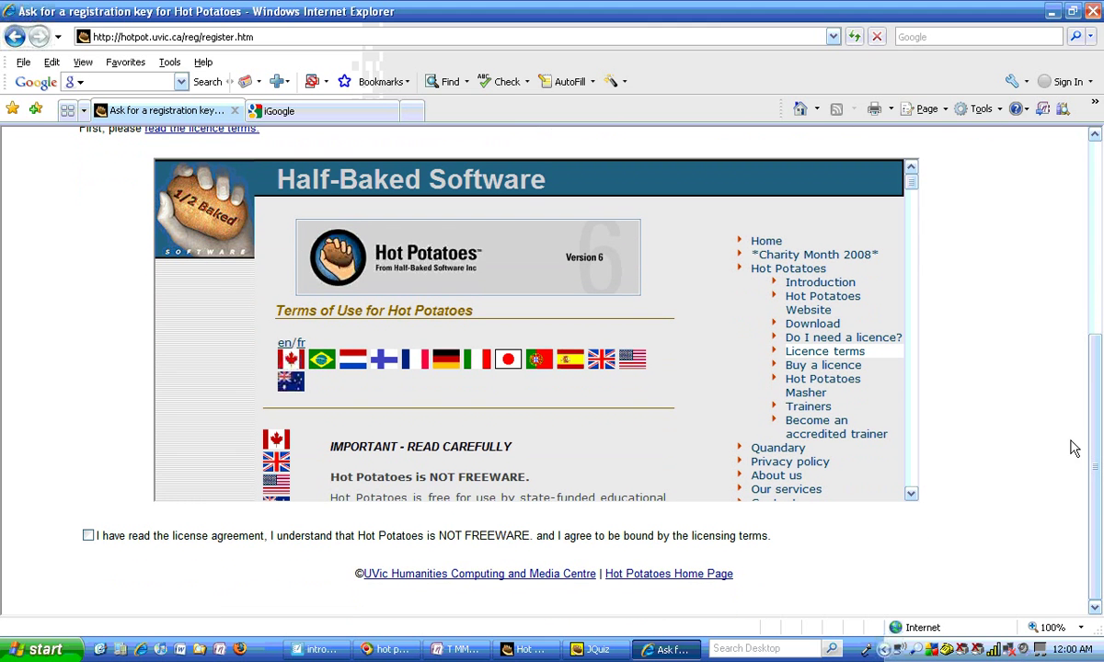
click(88, 536)
click(88, 536)
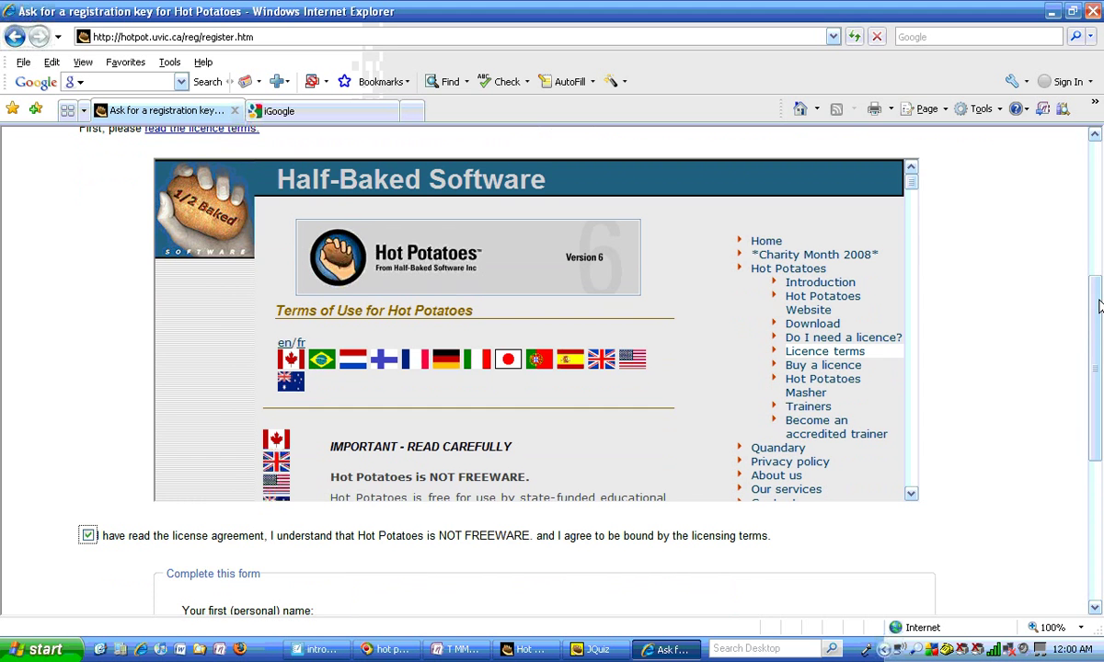
- Fill in the applicant's first name in the registration form and go on to the last name and e-mail fields
drag(1099, 313, 1100, 433)
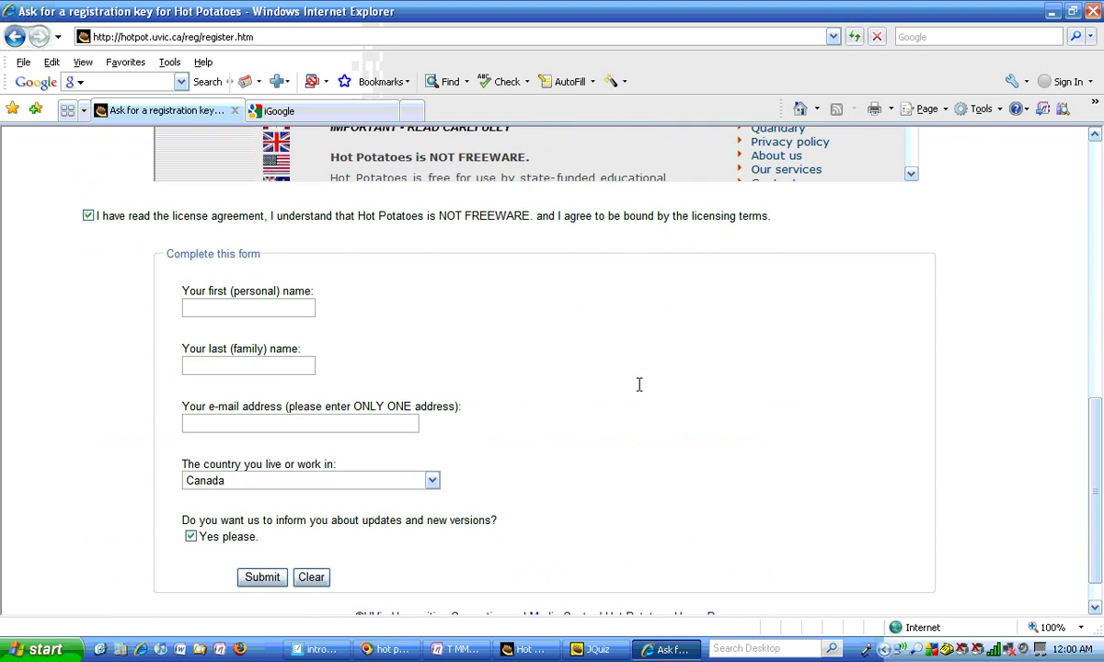
click(281, 312)
text(James)
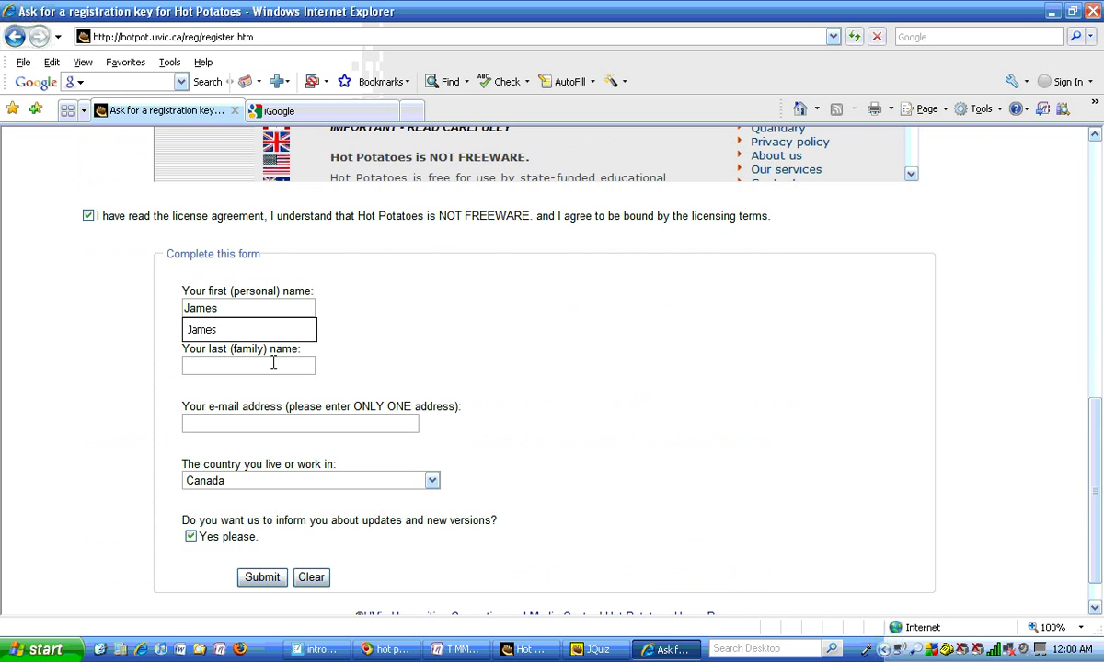
click(259, 347)
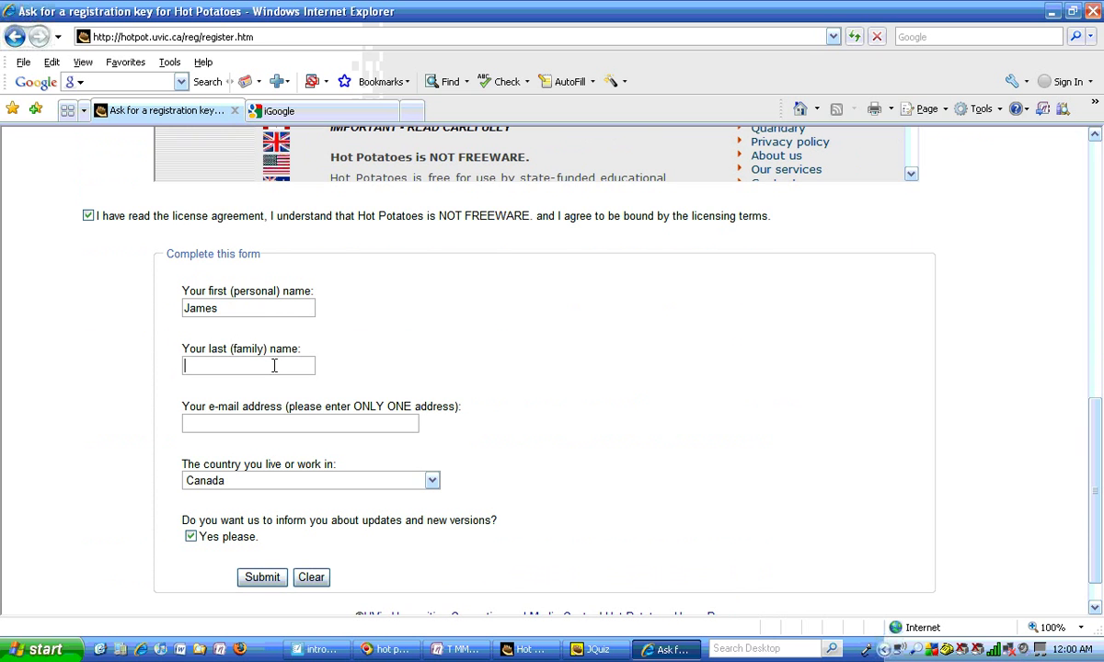
click(310, 421)
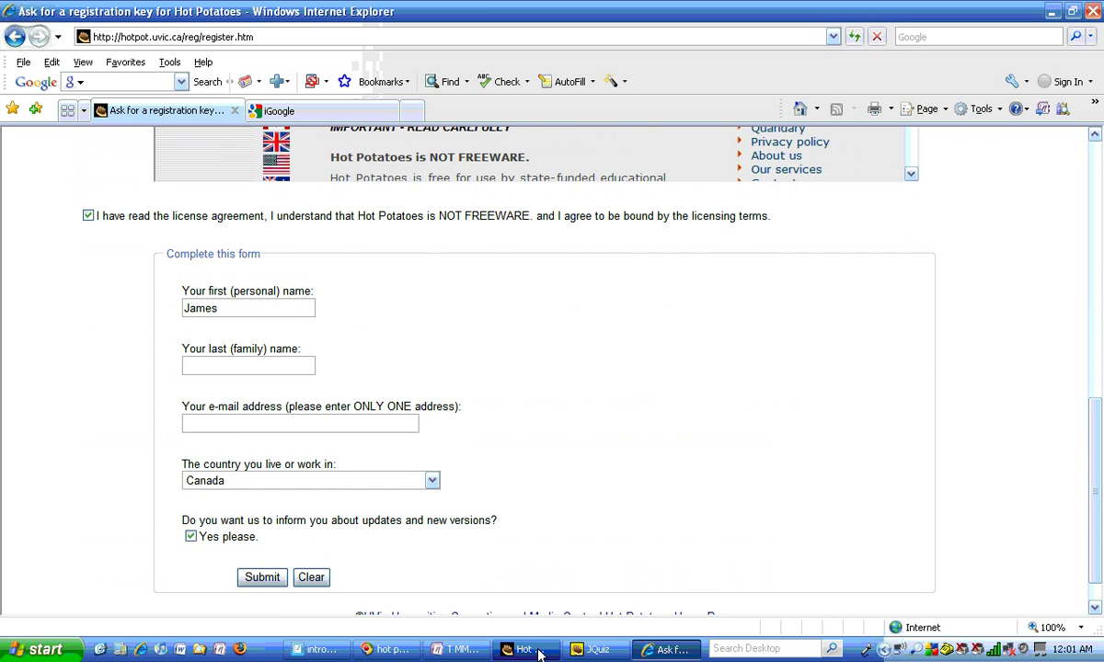
- Return to JQuiz to view its help options, and switch to the "What You Need to Know/Do" page in SMART Notebook
click(593, 652)
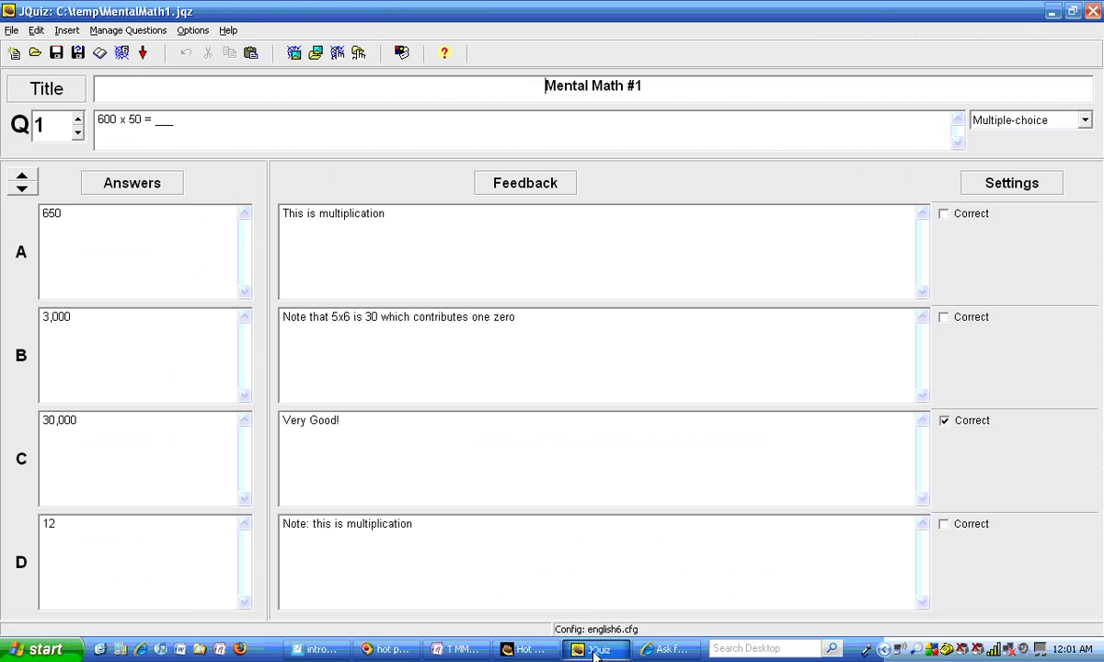
click(227, 32)
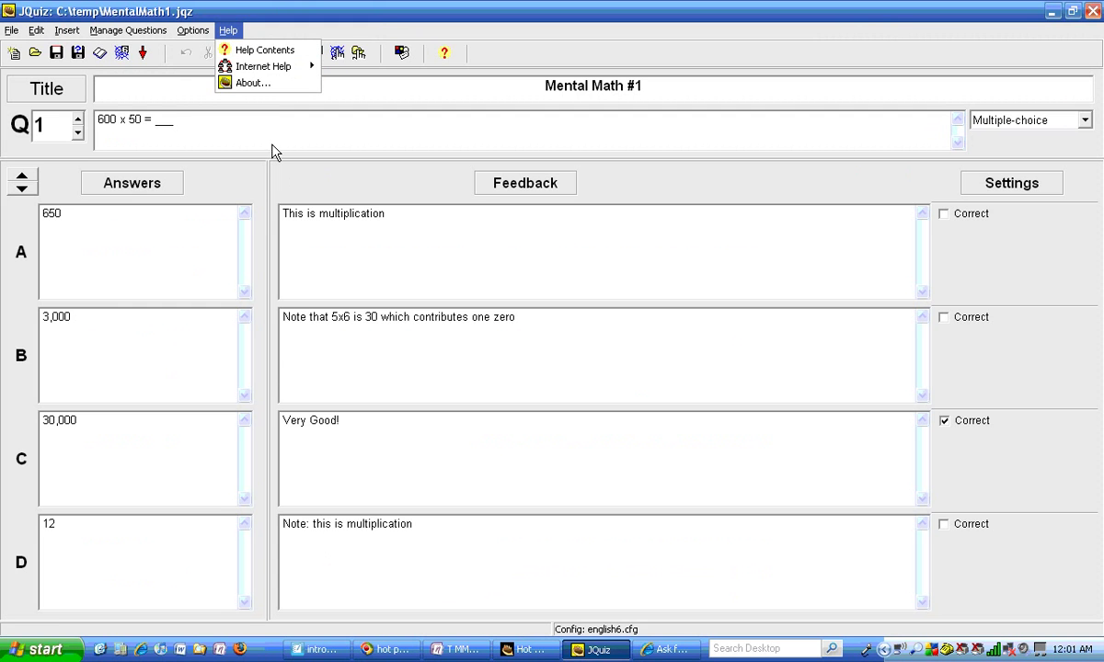
click(371, 250)
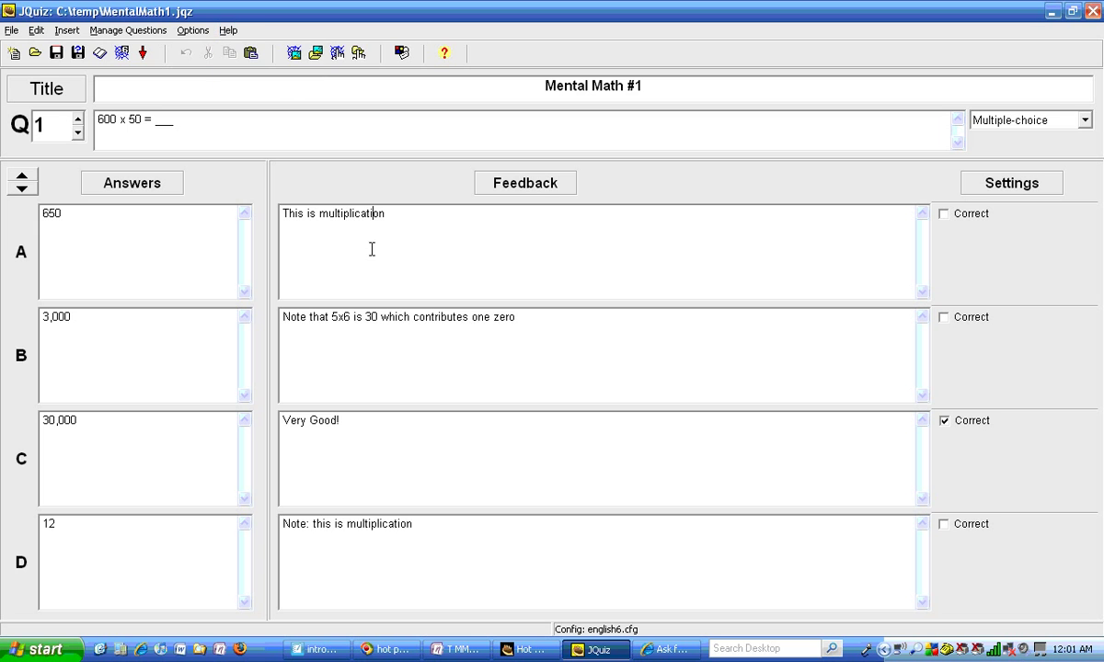
click(317, 651)
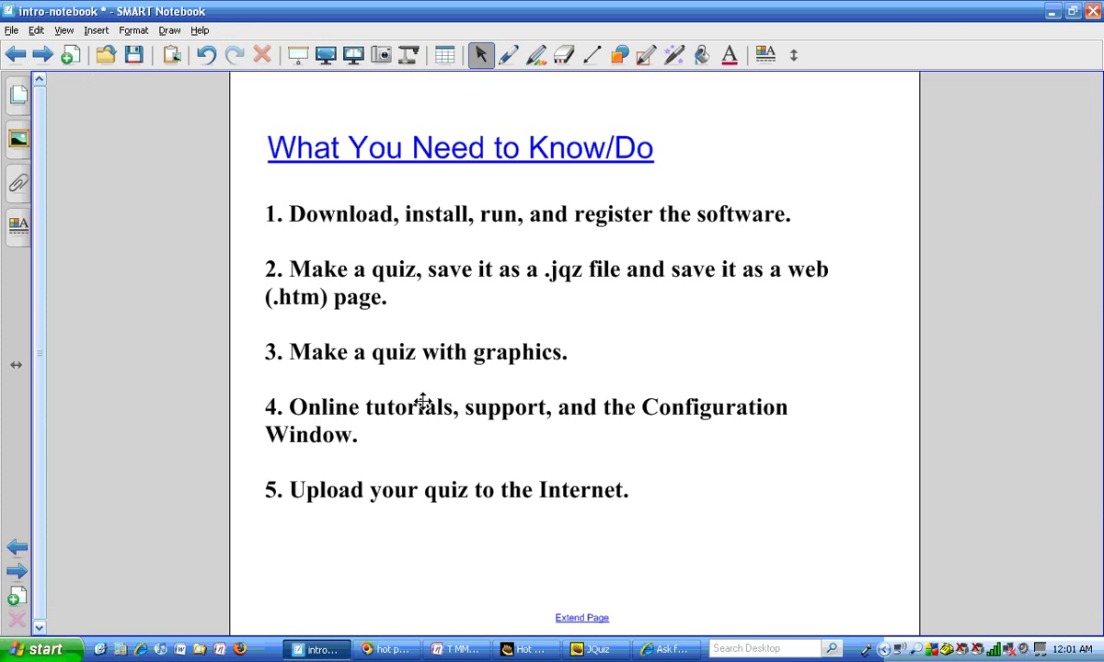